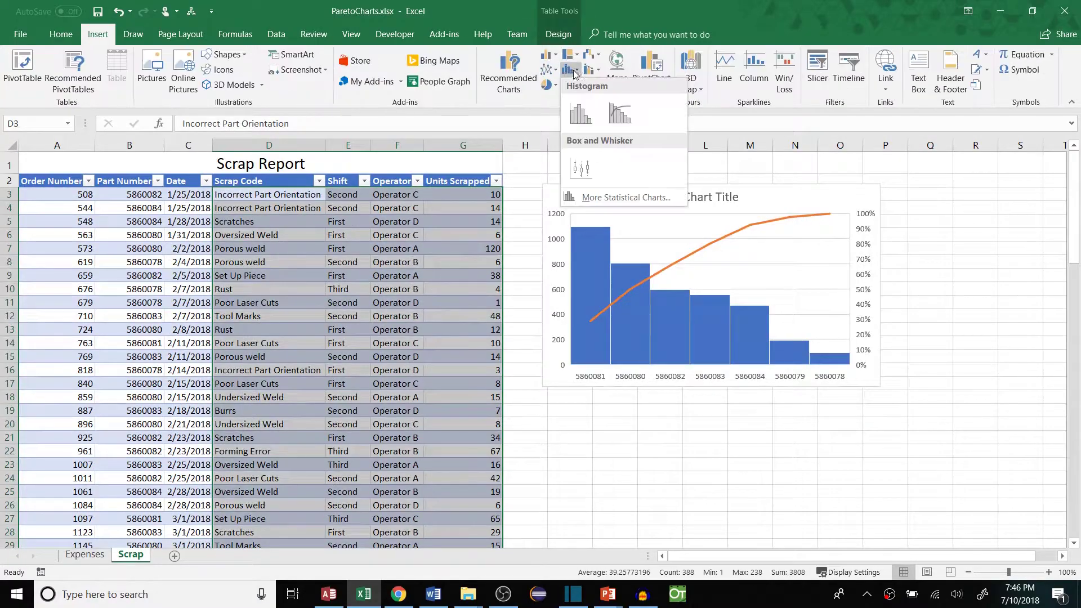
Step: Insert a Pareto chart of the scrap data and set the fourth chart's axis labels to Operator
{"action": "left_click", "coordinate": [622, 113]}
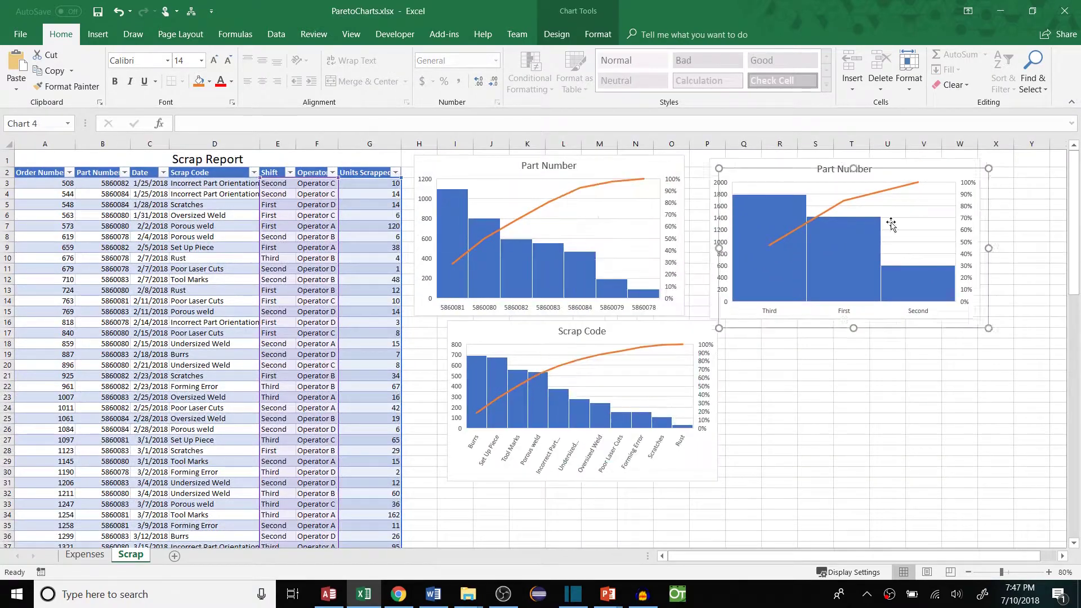
{"action": "right_click", "coordinate": [928, 375]}
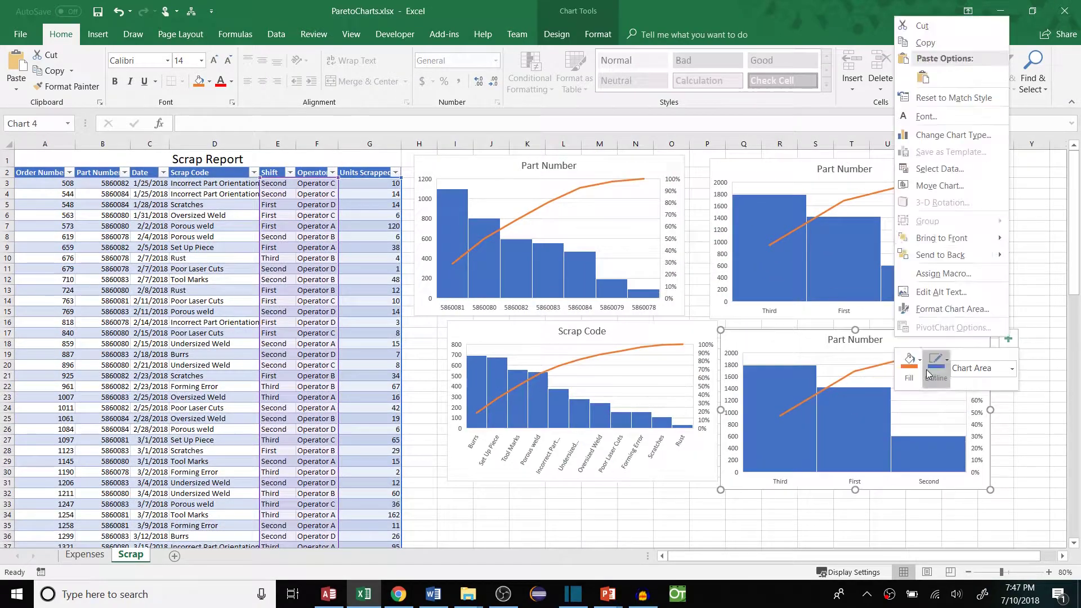
{"action": "right_click", "coordinate": [800, 363]}
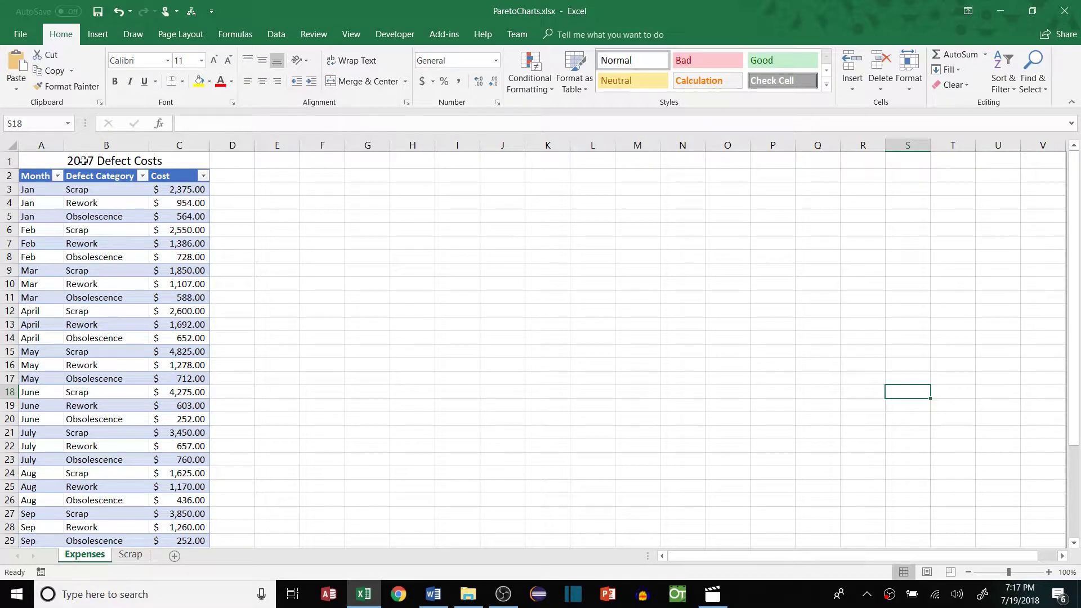
Step: Review the top rows of the 2017 Defect Costs table, then clear the selection
{"action": "left_click_drag", "start_coordinate": [82, 161], "coordinate": [200, 296]}
{"action": "left_click", "coordinate": [351, 245]}
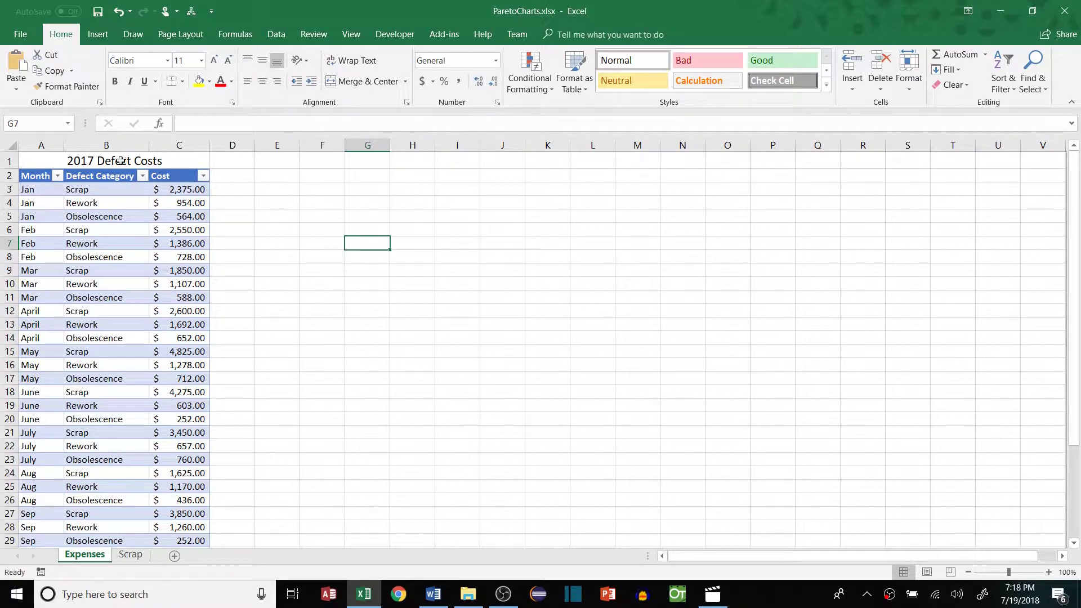
Step: Try selecting the three January category rows together with their month cells
{"action": "left_click", "coordinate": [270, 244]}
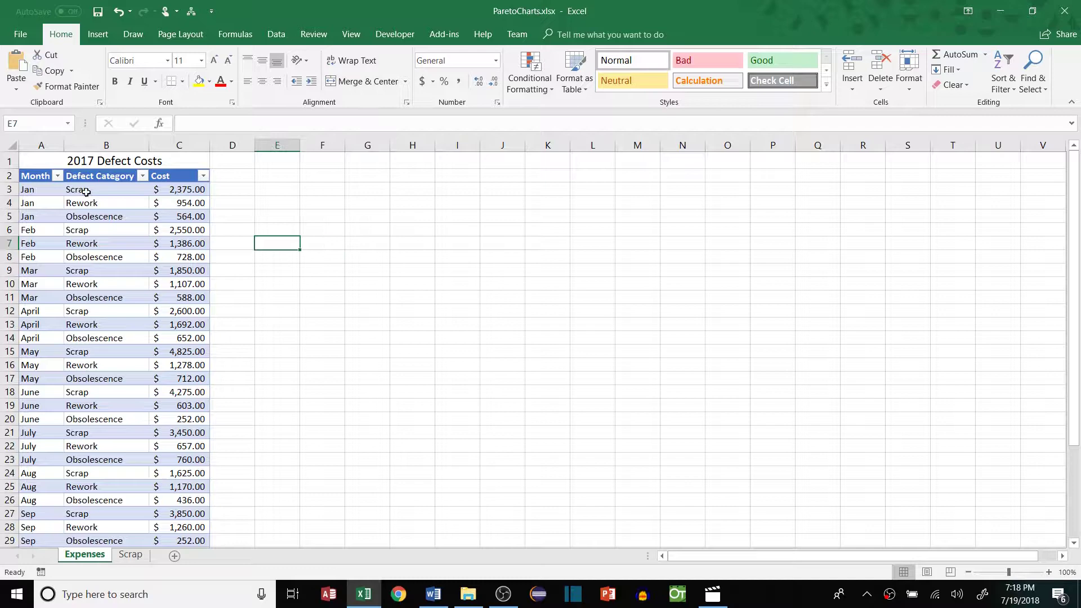
{"action": "left_click", "coordinate": [83, 192]}
{"action": "scroll", "coordinate": [93, 211], "scroll_direction": "down", "scroll_amount": 2}
{"action": "scroll", "coordinate": [97, 214], "scroll_direction": "up", "scroll_amount": 2}
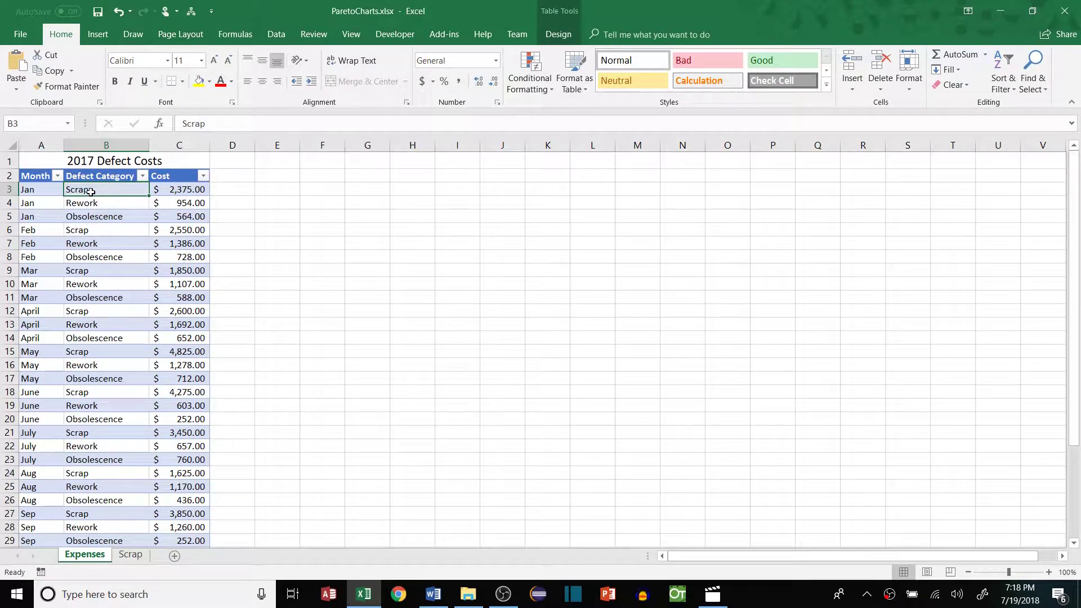
{"action": "left_click_drag", "start_coordinate": [87, 190], "coordinate": [95, 219]}
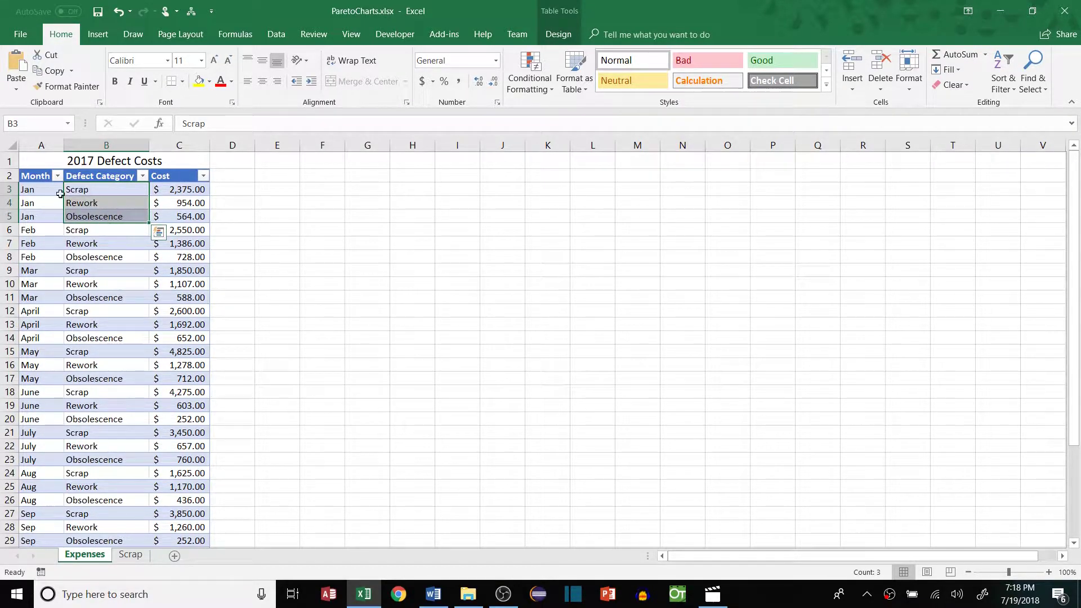
{"action": "left_click_drag", "start_coordinate": [45, 191], "coordinate": [141, 220]}
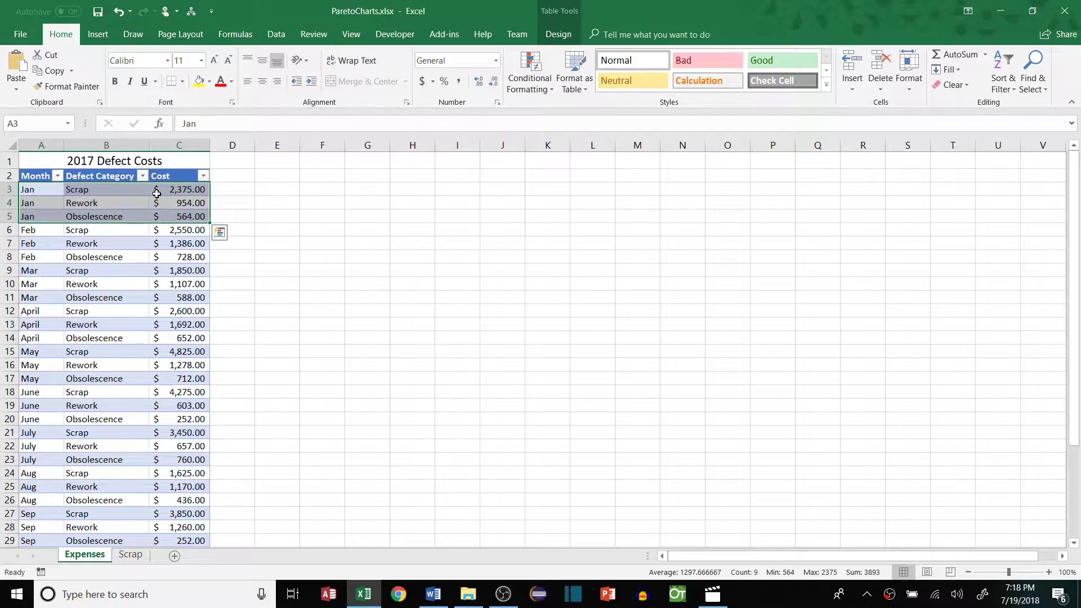
{"action": "left_click", "coordinate": [277, 243]}
Step: Step through the Scrap, Rework and Obsolescence category cells of the defect table
{"action": "left_click", "coordinate": [95, 189]}
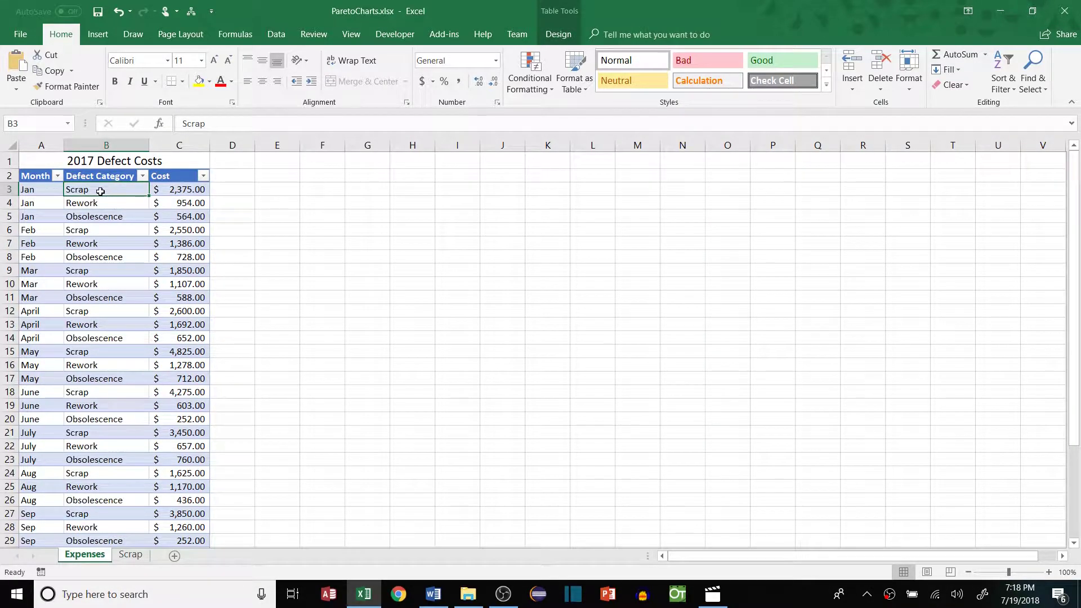
{"action": "left_click", "coordinate": [97, 202]}
{"action": "left_click", "coordinate": [101, 216]}
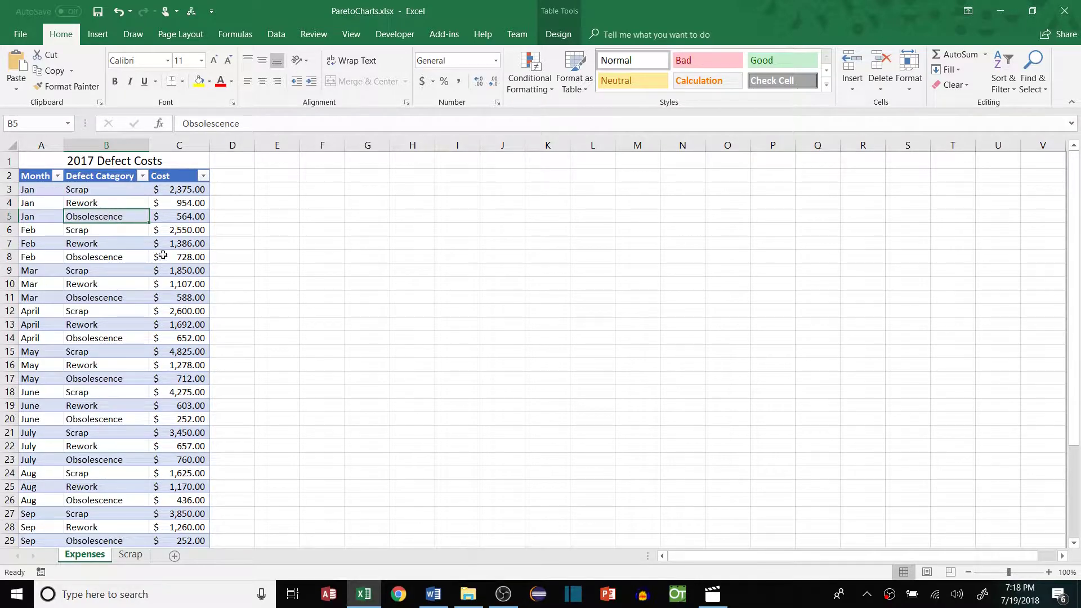
{"action": "left_click", "coordinate": [244, 215]}
{"action": "left_click", "coordinate": [126, 192]}
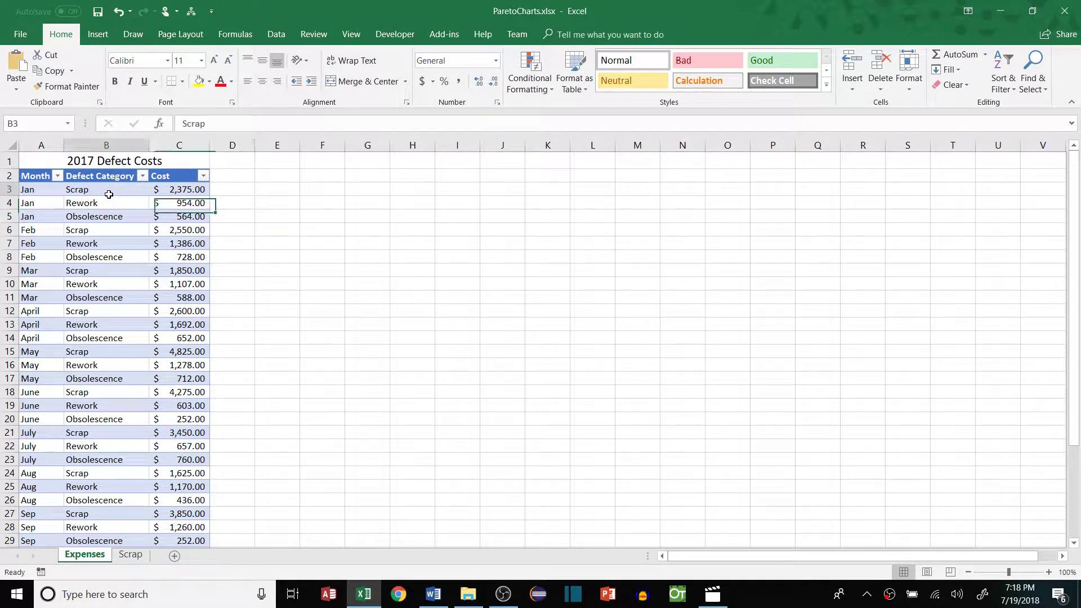
{"action": "left_click", "coordinate": [89, 203]}
{"action": "left_click", "coordinate": [97, 219]}
{"action": "left_click", "coordinate": [100, 206]}
{"action": "left_click", "coordinate": [104, 192]}
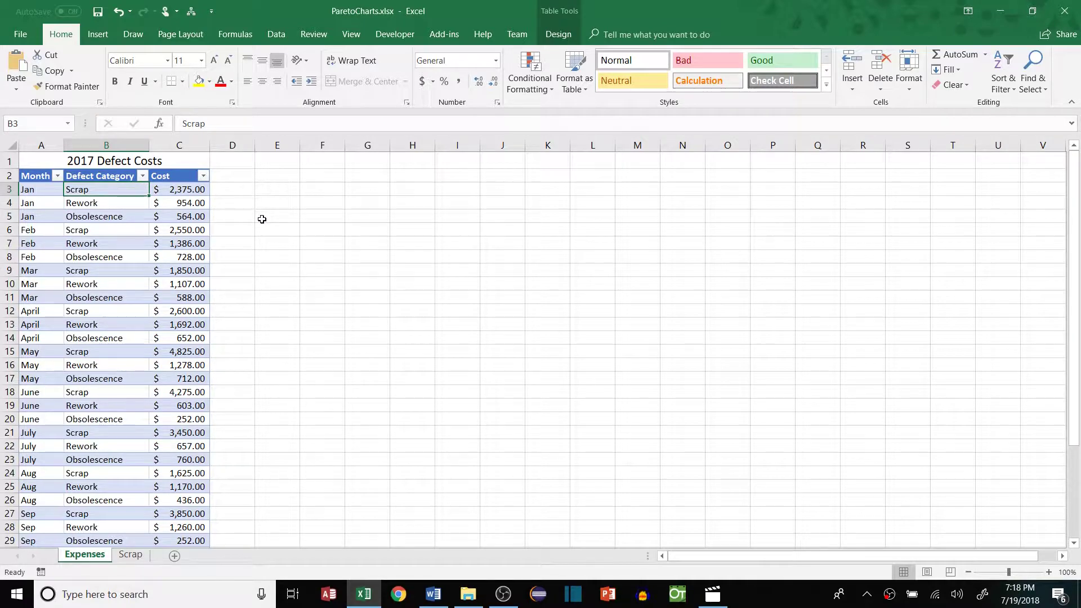
Step: Select from the Defect Category header across to Cost and down to the December row
{"action": "left_click", "coordinate": [99, 178]}
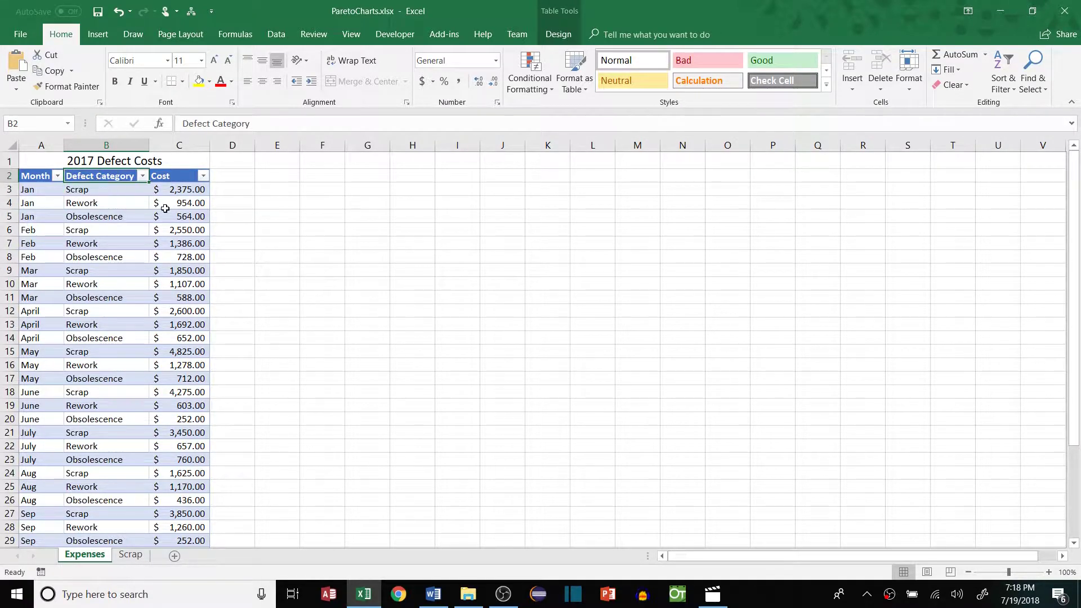
{"action": "key", "text": "ctrl+shift+Right"}
{"action": "key", "text": "ctrl+shift+Down"}
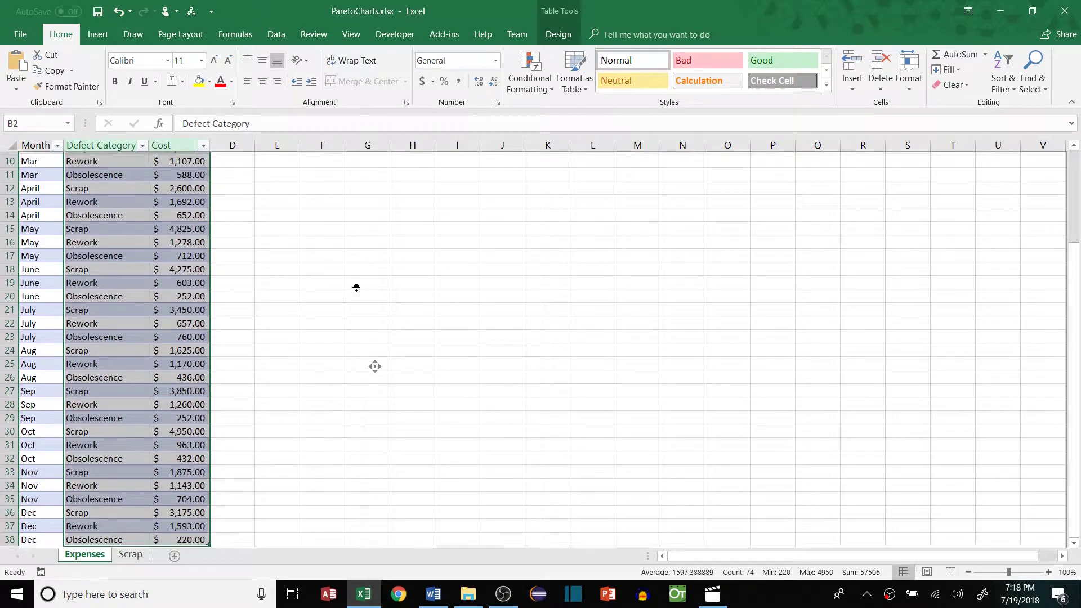
{"action": "scroll", "coordinate": [248, 135], "scroll_direction": "up", "scroll_amount": 3}
Step: Insert a Pareto chart of the selected defect costs and place it beside the table
{"action": "left_click", "coordinate": [97, 34]}
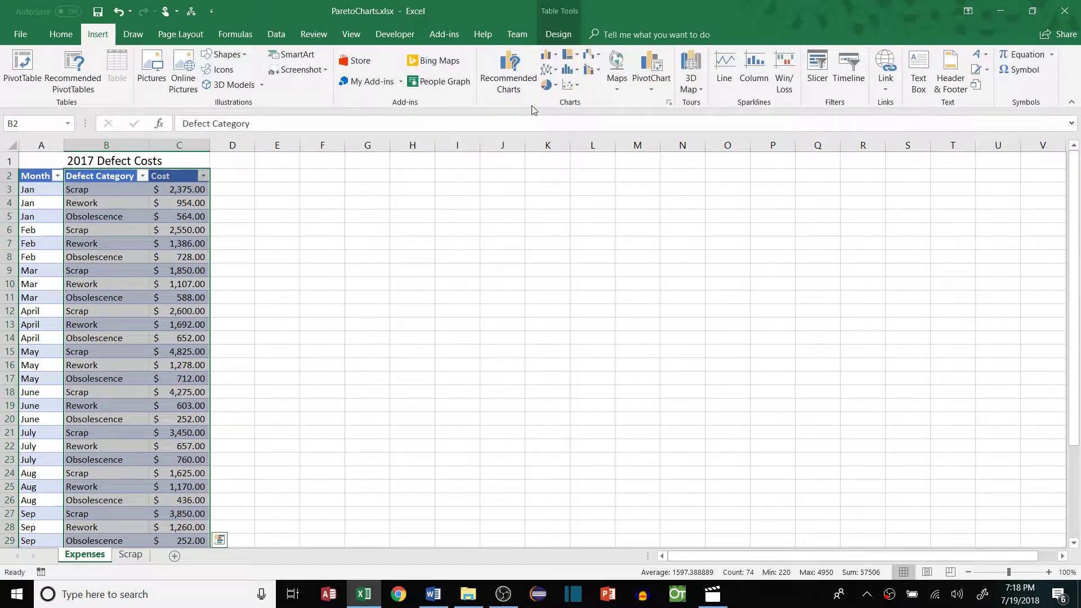
{"action": "left_click", "coordinate": [570, 69]}
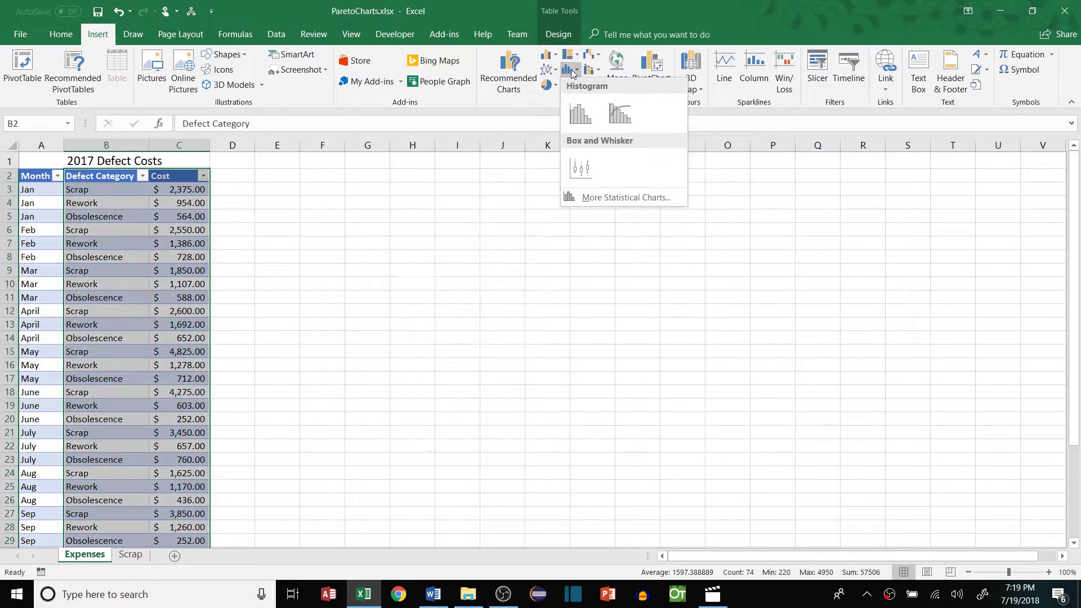
{"action": "left_click", "coordinate": [623, 111]}
{"action": "left_click_drag", "start_coordinate": [635, 255], "coordinate": [531, 192]}
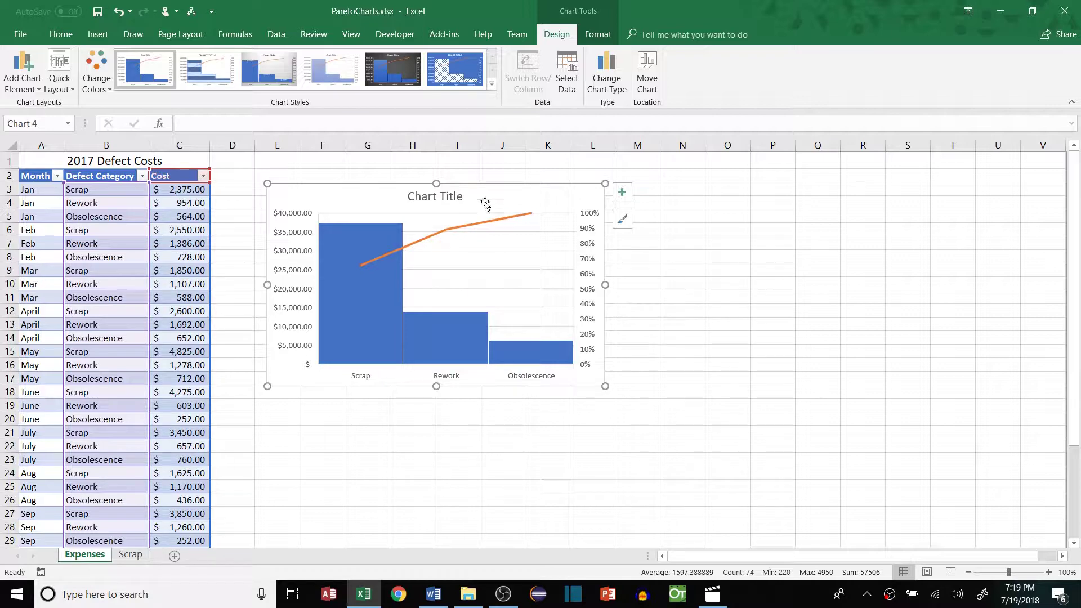
{"action": "left_click", "coordinate": [361, 418]}
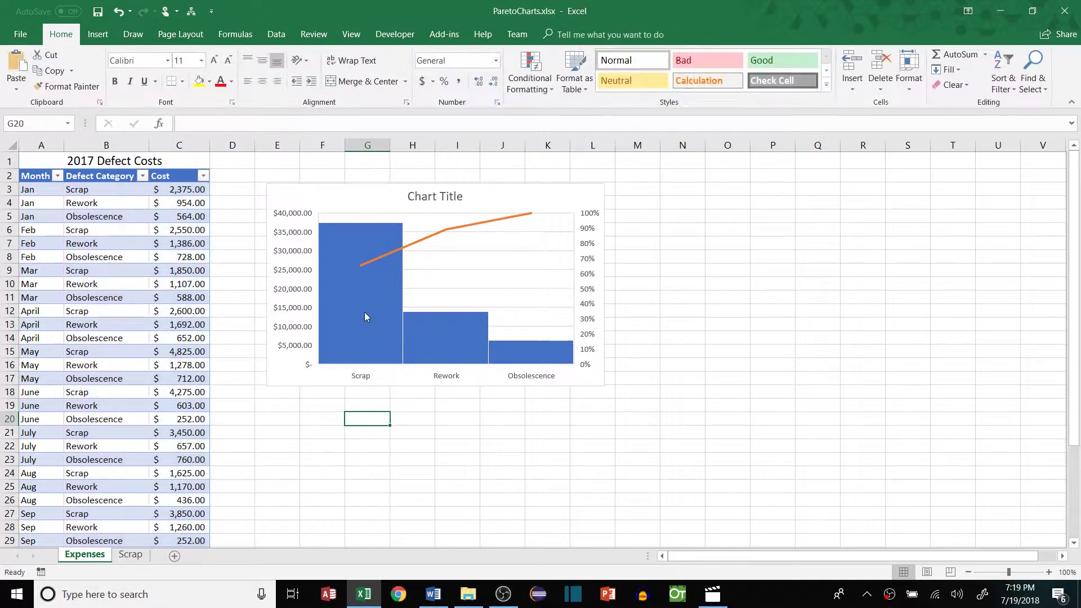
{"action": "left_click", "coordinate": [365, 305]}
{"action": "left_click", "coordinate": [365, 306]}
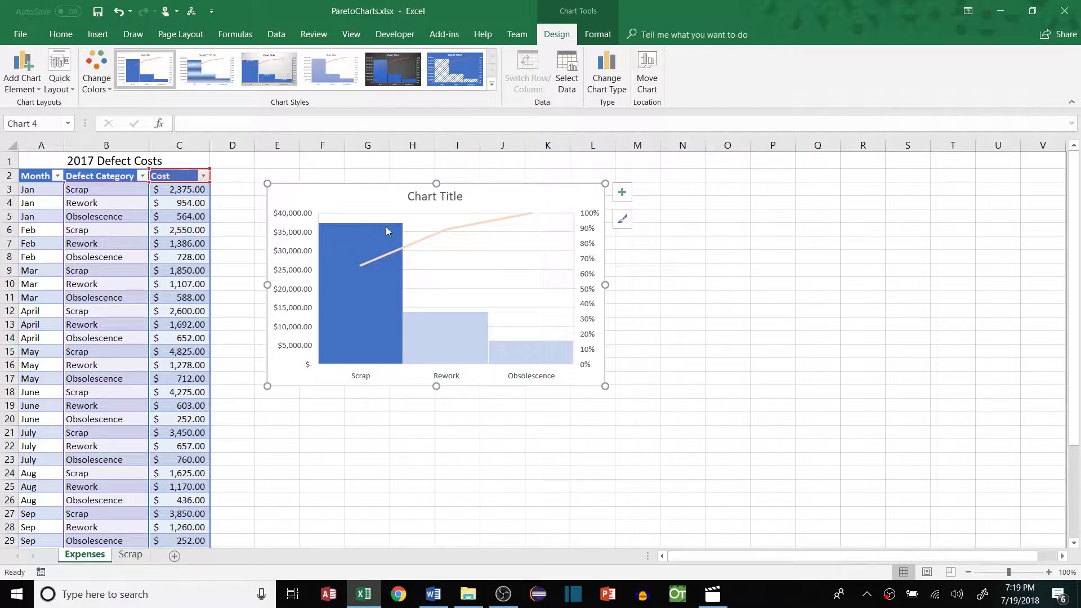
{"action": "mouse_move", "coordinate": [375, 278]}
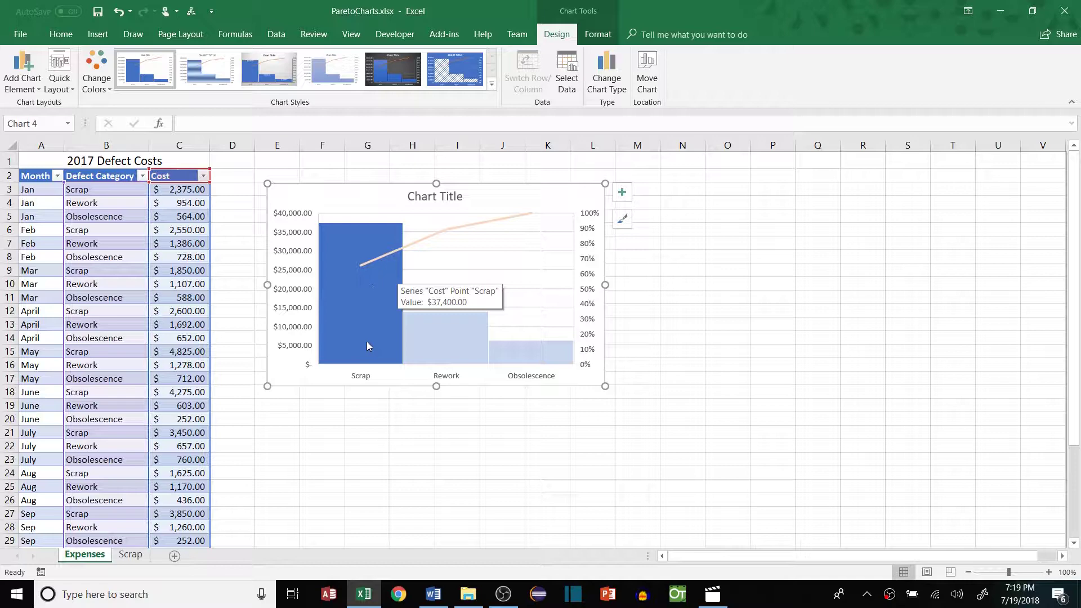
{"action": "left_click", "coordinate": [380, 299]}
{"action": "left_click", "coordinate": [390, 333]}
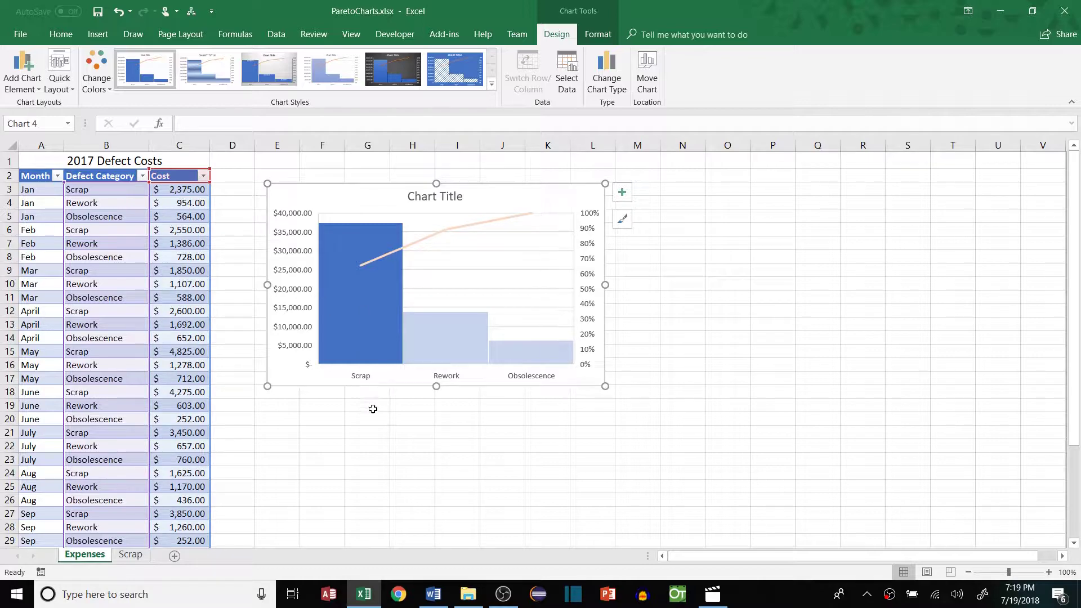
{"action": "mouse_move", "coordinate": [373, 297]}
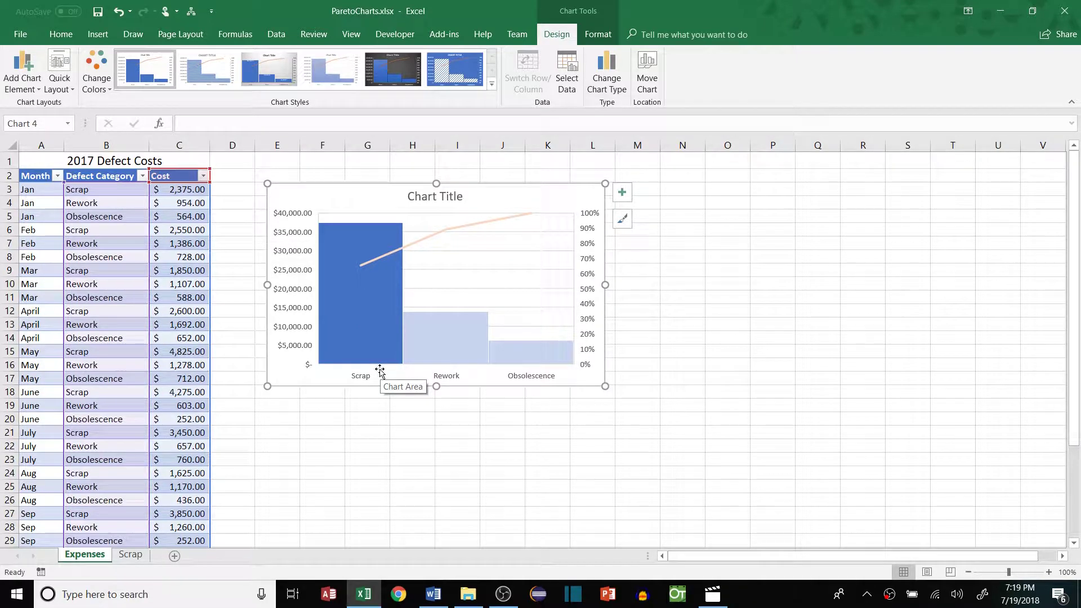
{"action": "left_click", "coordinate": [379, 329]}
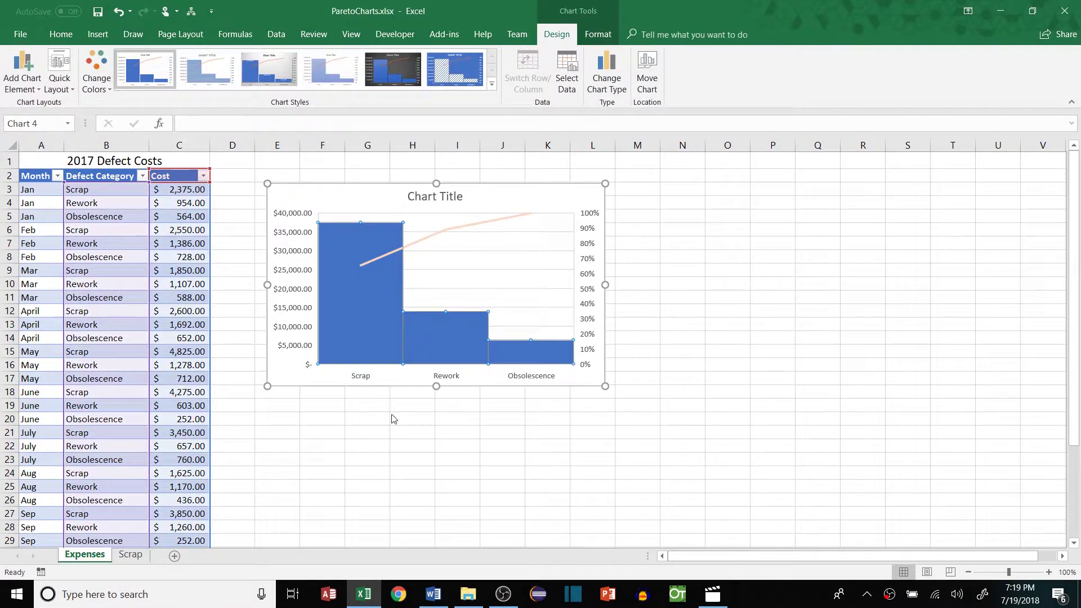
{"action": "left_click", "coordinate": [377, 339]}
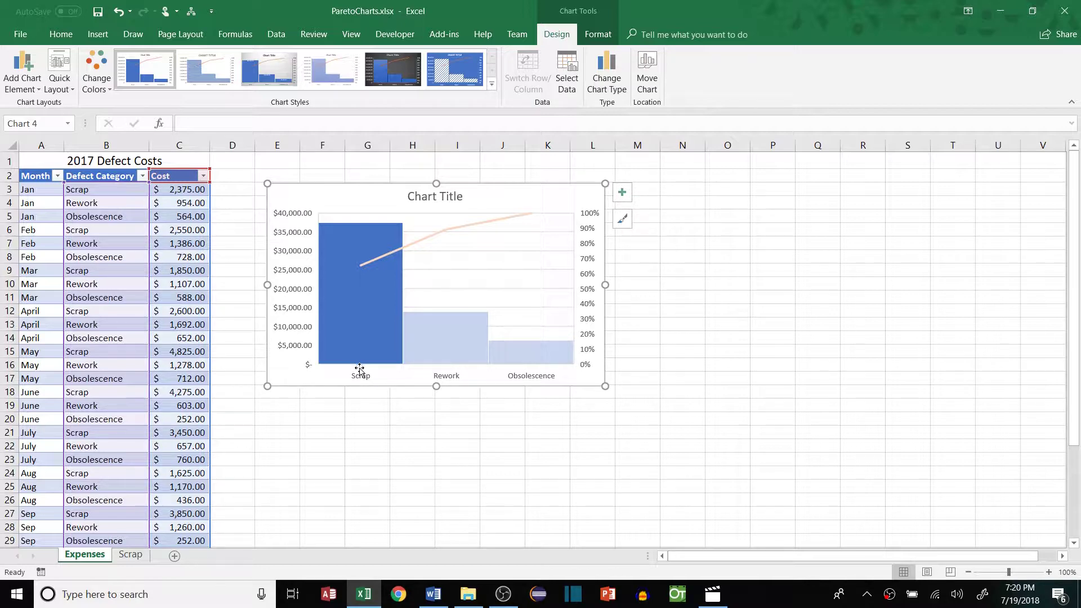
Step: Go to the Scrap sheet and shift the Scrap by Part Number chart slightly left
{"action": "left_click", "coordinate": [130, 556]}
{"action": "left_click_drag", "start_coordinate": [610, 188], "coordinate": [566, 191]}
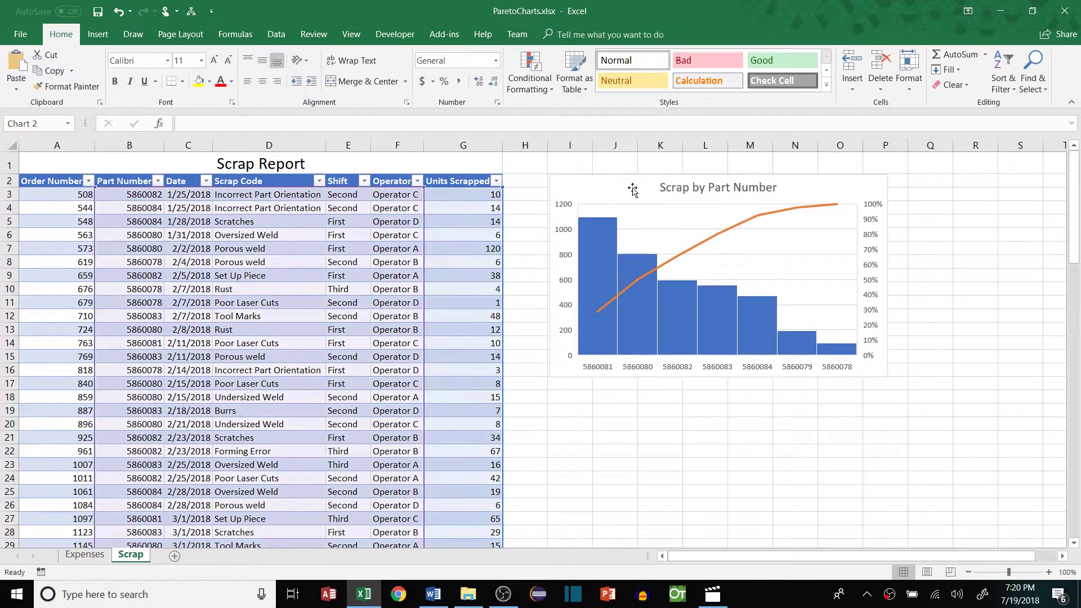
{"action": "left_click", "coordinate": [533, 199]}
Step: Highlight the Scrap Report's header row and first record
{"action": "left_click", "coordinate": [54, 195]}
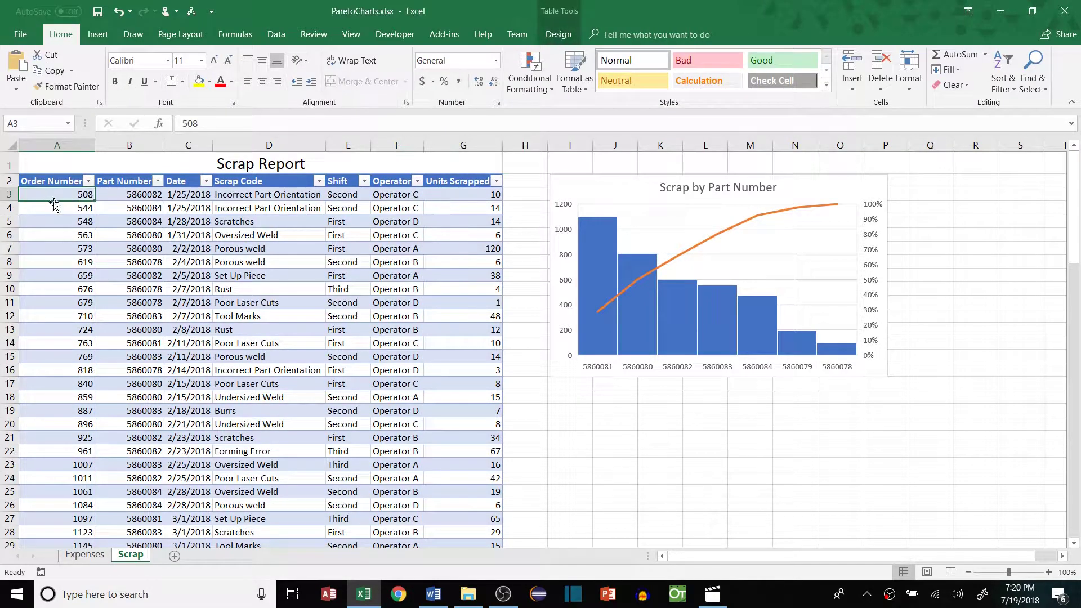
{"action": "left_click_drag", "start_coordinate": [47, 180], "coordinate": [495, 195]}
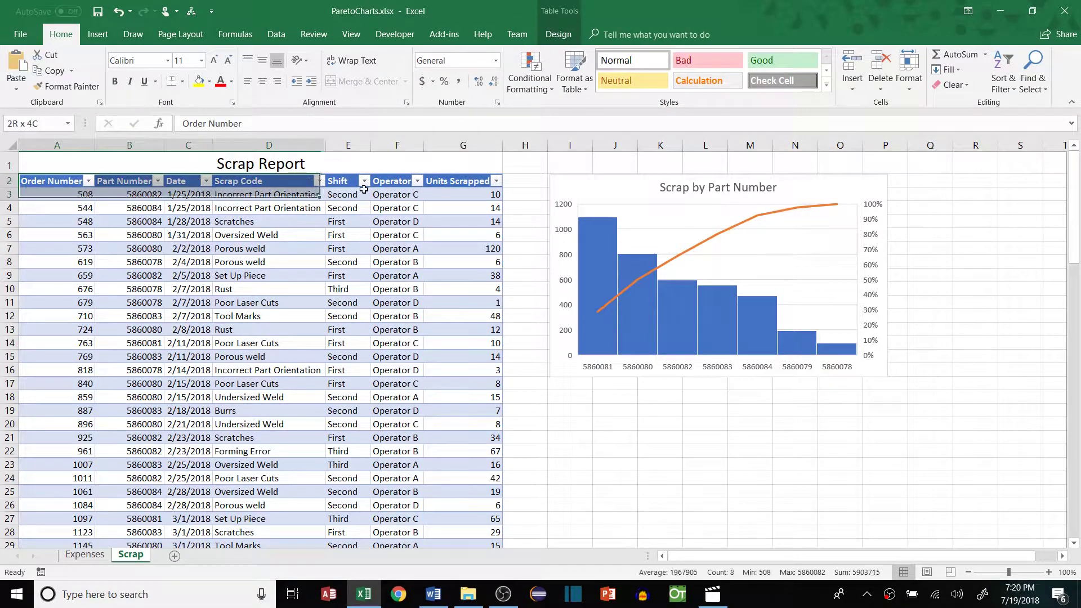
{"action": "left_click", "coordinate": [269, 222]}
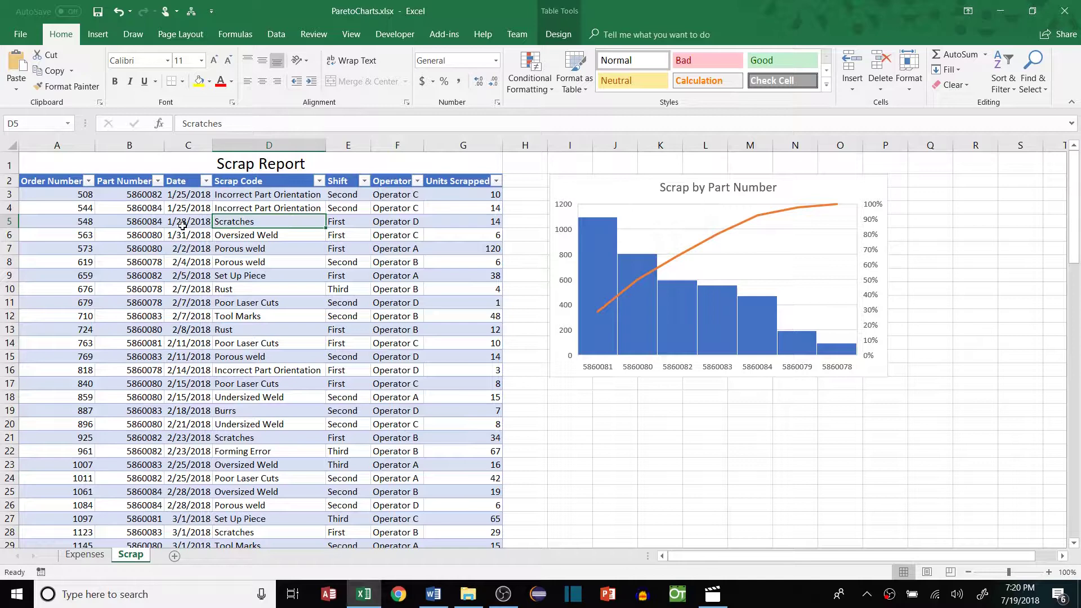
{"action": "left_click_drag", "start_coordinate": [83, 198], "coordinate": [466, 226]}
{"action": "left_click", "coordinate": [395, 235]}
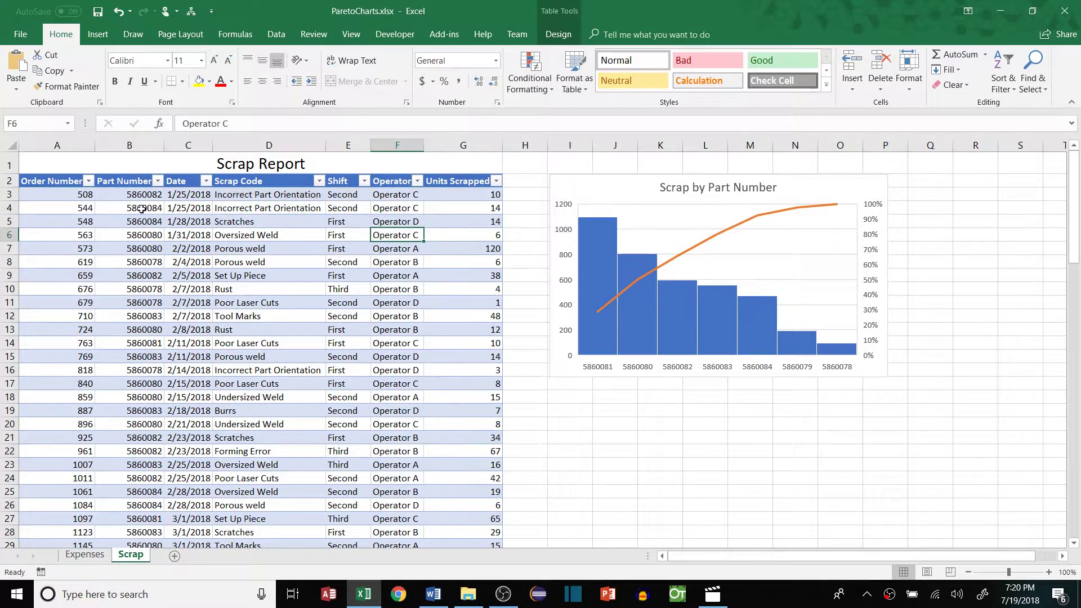
{"action": "left_click_drag", "start_coordinate": [53, 181], "coordinate": [495, 195]}
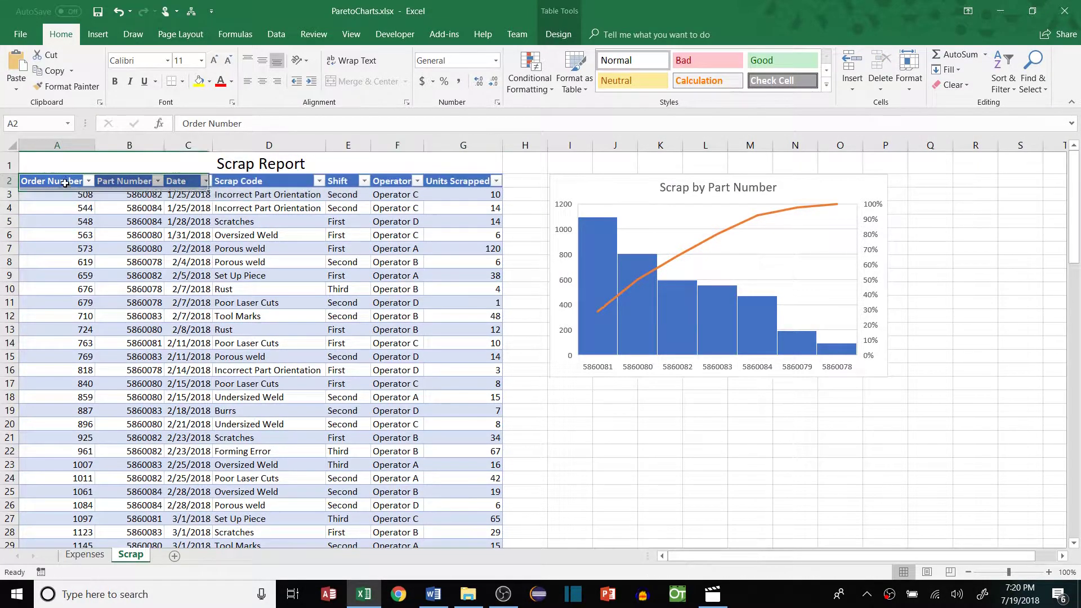
Step: Review the Date, Scrap Code, Shift and Operator columns, then nudge the part-number chart up-left
{"action": "left_click_drag", "start_coordinate": [129, 181], "coordinate": [245, 182]}
{"action": "left_click", "coordinate": [192, 180]}
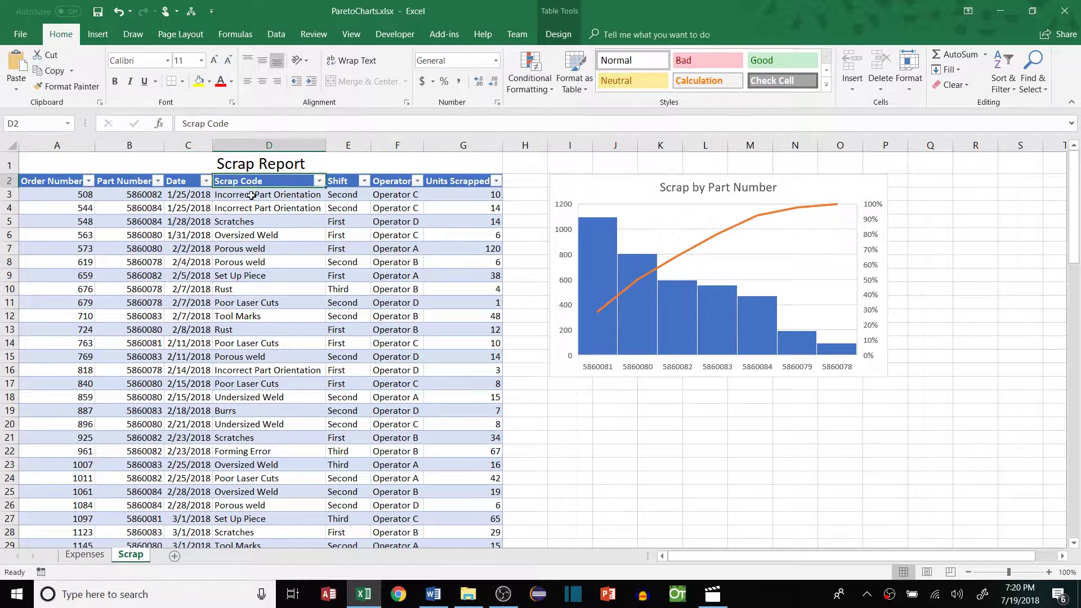
{"action": "left_click", "coordinate": [251, 195]}
{"action": "left_click", "coordinate": [335, 186]}
{"action": "left_click", "coordinate": [344, 191]}
{"action": "left_click", "coordinate": [399, 183]}
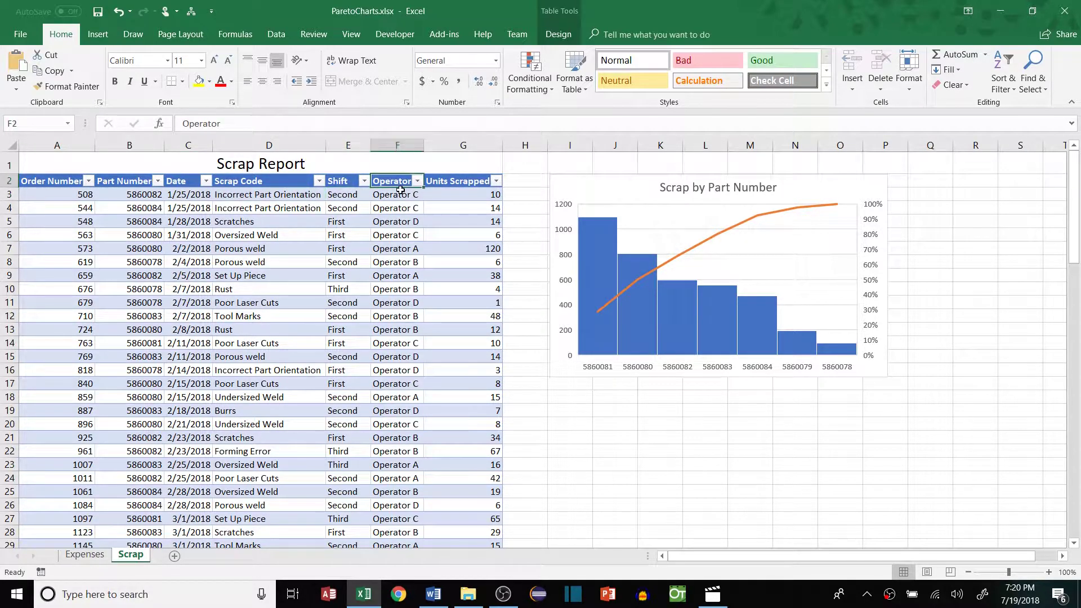
{"action": "left_click", "coordinate": [401, 191]}
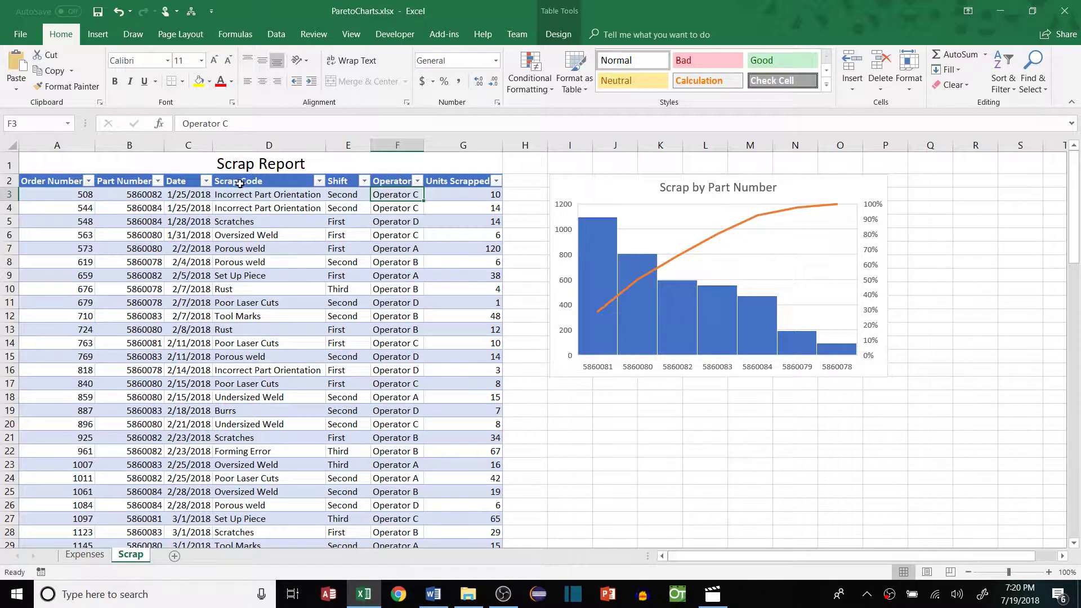
{"action": "left_click_drag", "start_coordinate": [600, 275], "coordinate": [576, 264]}
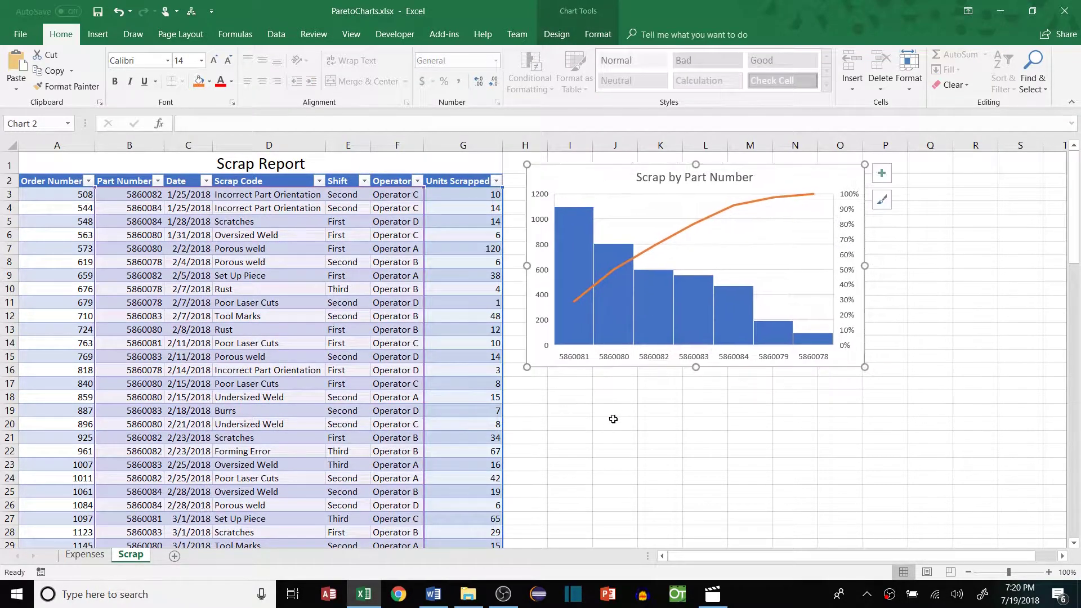
{"action": "left_click", "coordinate": [614, 422]}
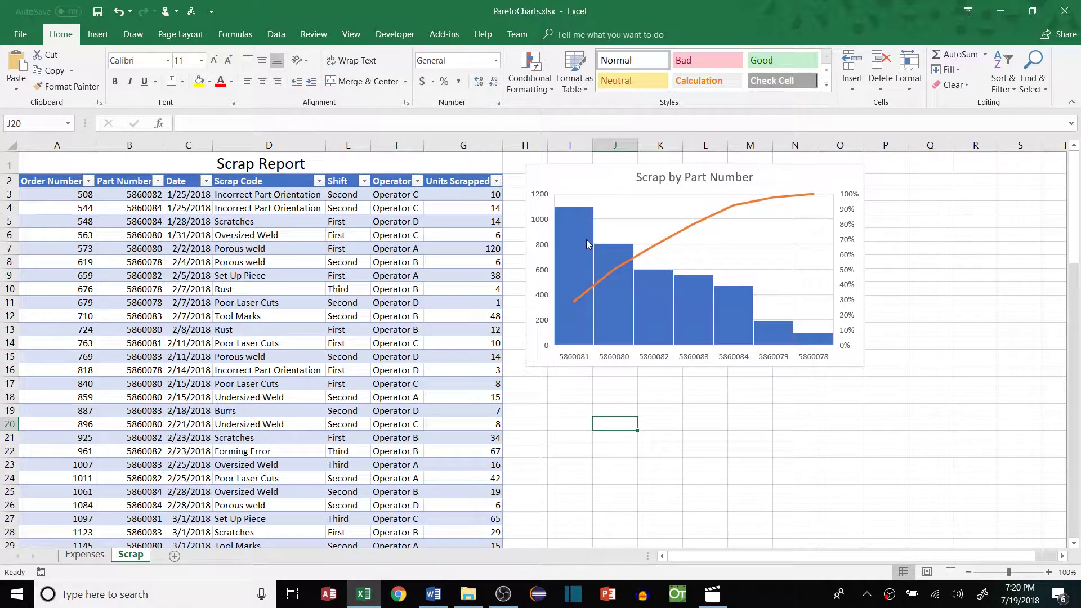
{"action": "left_click", "coordinate": [585, 395]}
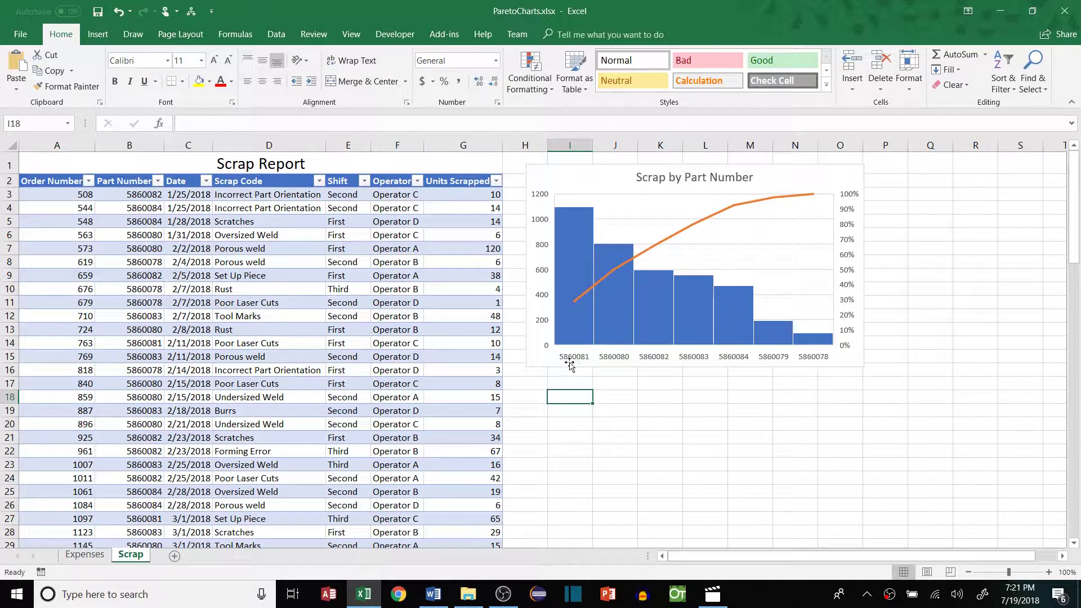
{"action": "mouse_move", "coordinate": [591, 282]}
{"action": "left_click", "coordinate": [479, 249]}
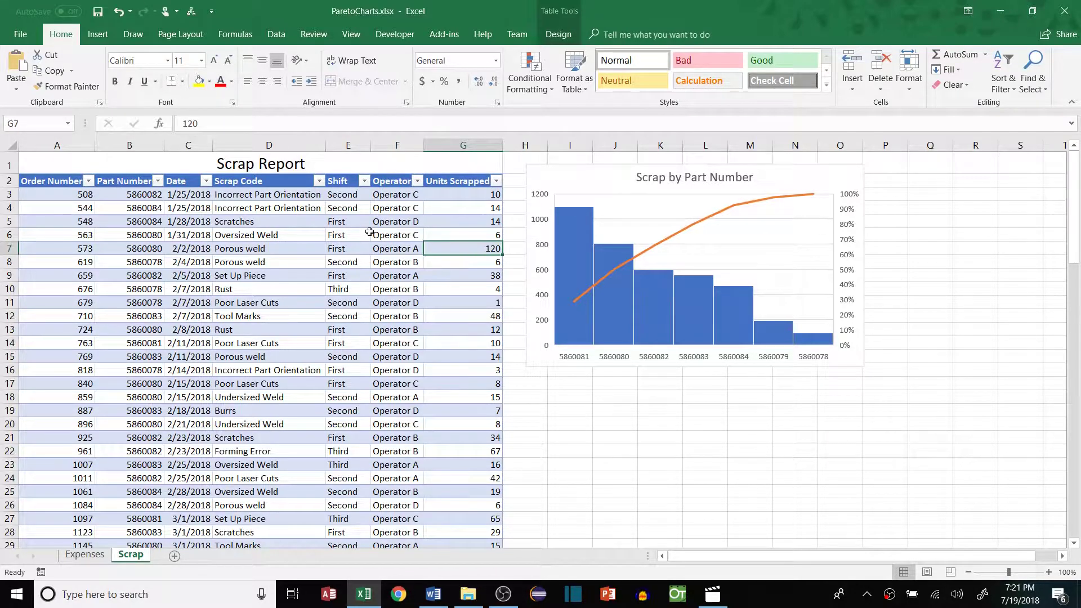
Step: Select the Scrap Code through Units Scrapped columns down to row 99 and open the statistic chart list
{"action": "left_click_drag", "start_coordinate": [236, 181], "coordinate": [470, 200]}
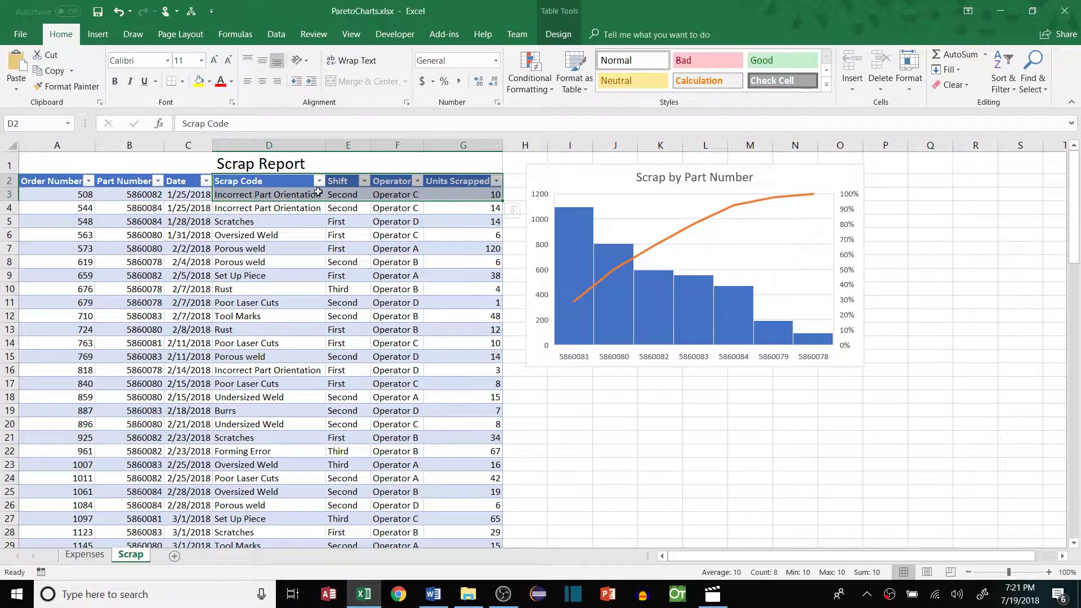
{"action": "double_click", "coordinate": [258, 181]}
{"action": "key", "text": "Return"}
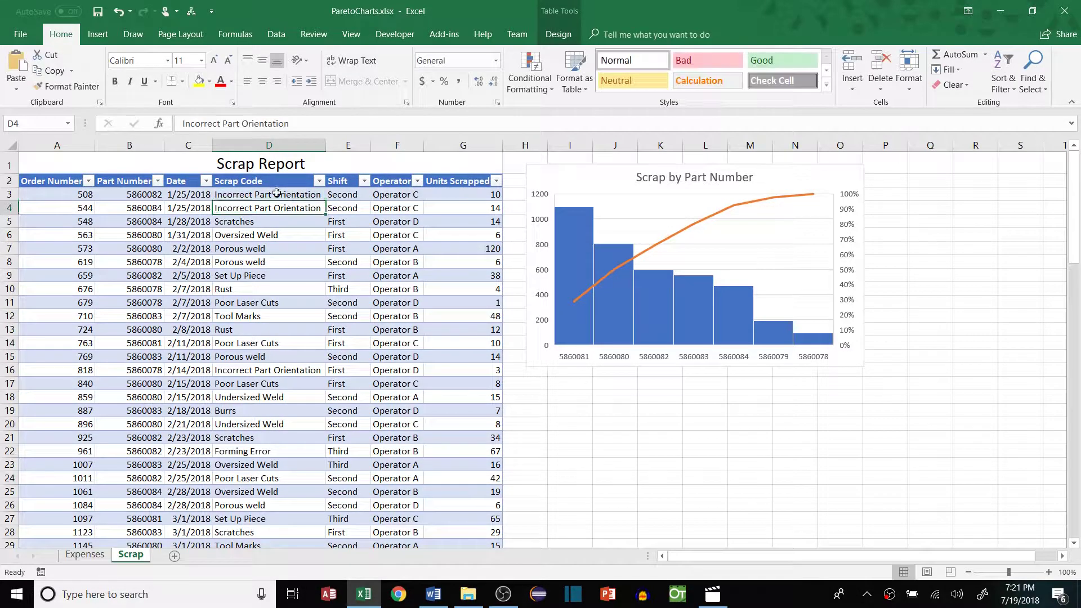
{"action": "left_click_drag", "start_coordinate": [243, 181], "coordinate": [485, 221]}
{"action": "key", "text": "ctrl+shift+Down"}
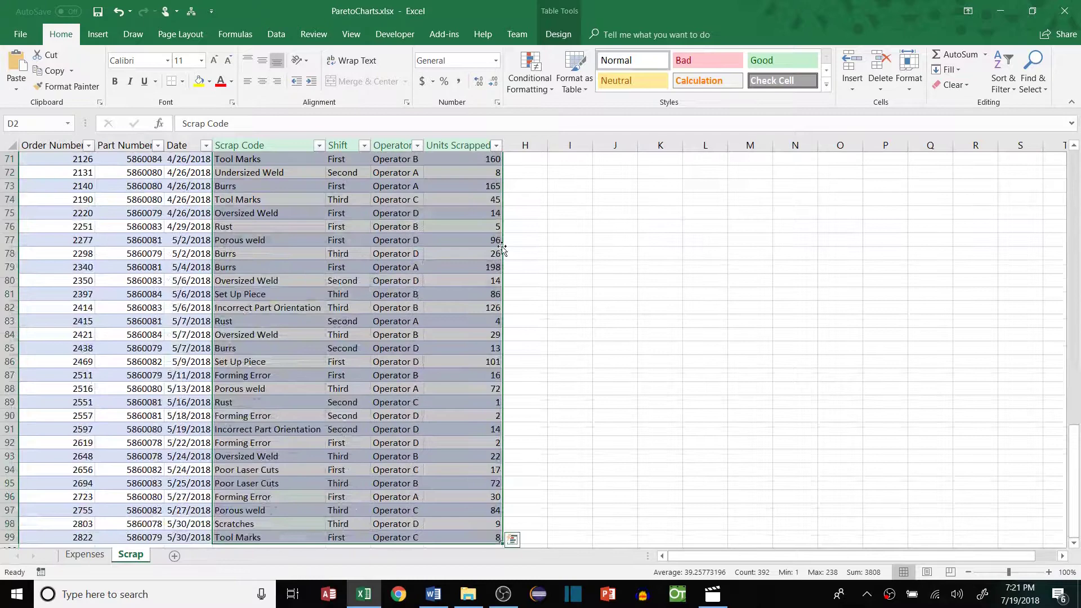
{"action": "scroll", "coordinate": [697, 403], "scroll_direction": "up", "scroll_amount": 20}
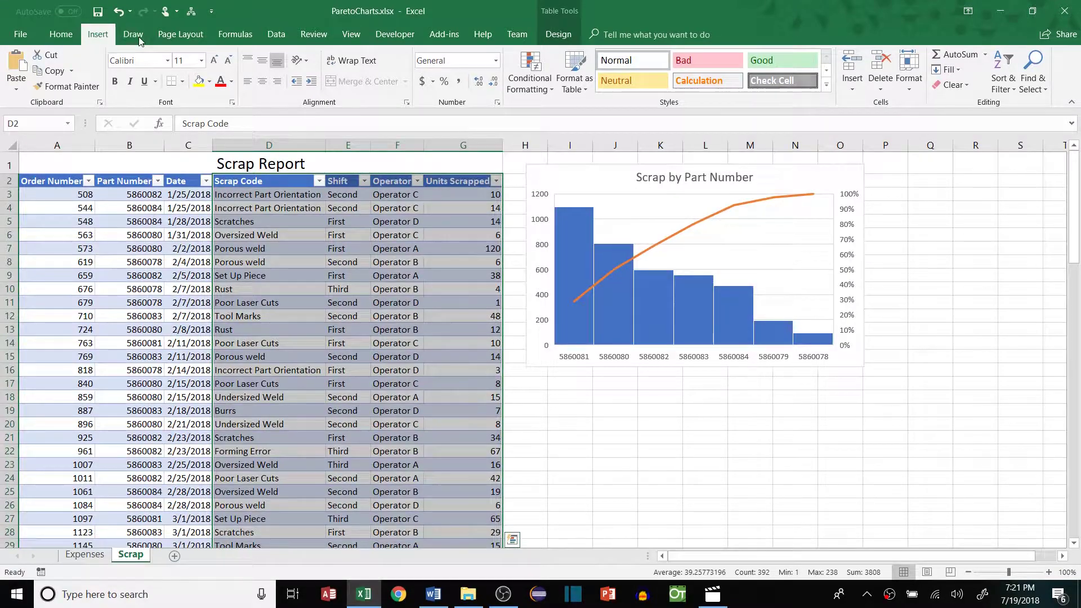
{"action": "left_click", "coordinate": [97, 35]}
{"action": "left_click", "coordinate": [570, 69]}
Step: Insert a Pareto chart below the part-number chart and title it 'Scrap By Scrap Code'
{"action": "left_click", "coordinate": [627, 115]}
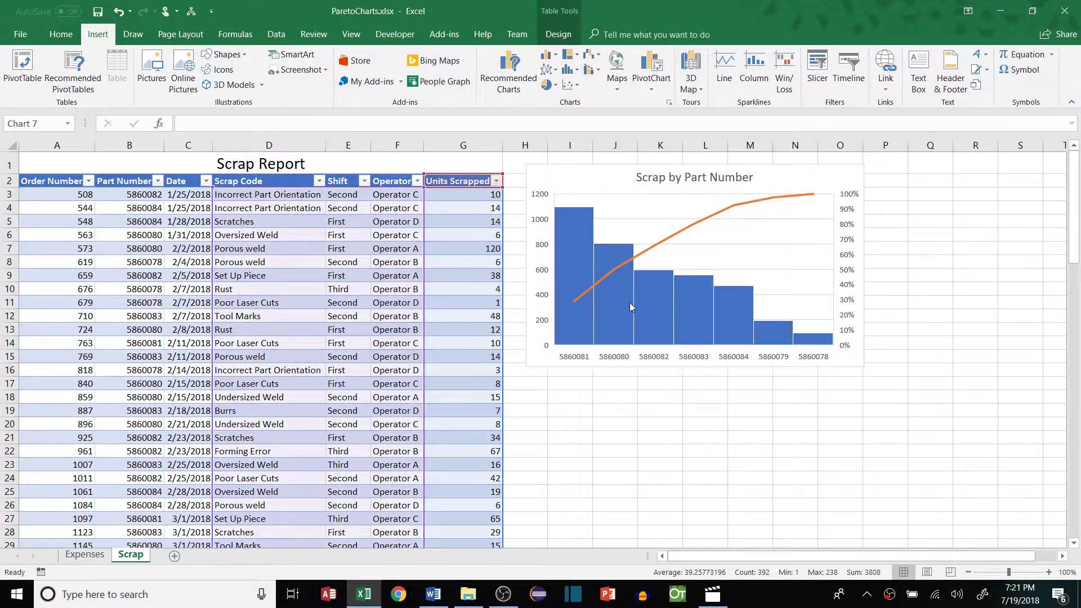
{"action": "left_click_drag", "start_coordinate": [606, 257], "coordinate": [756, 317]}
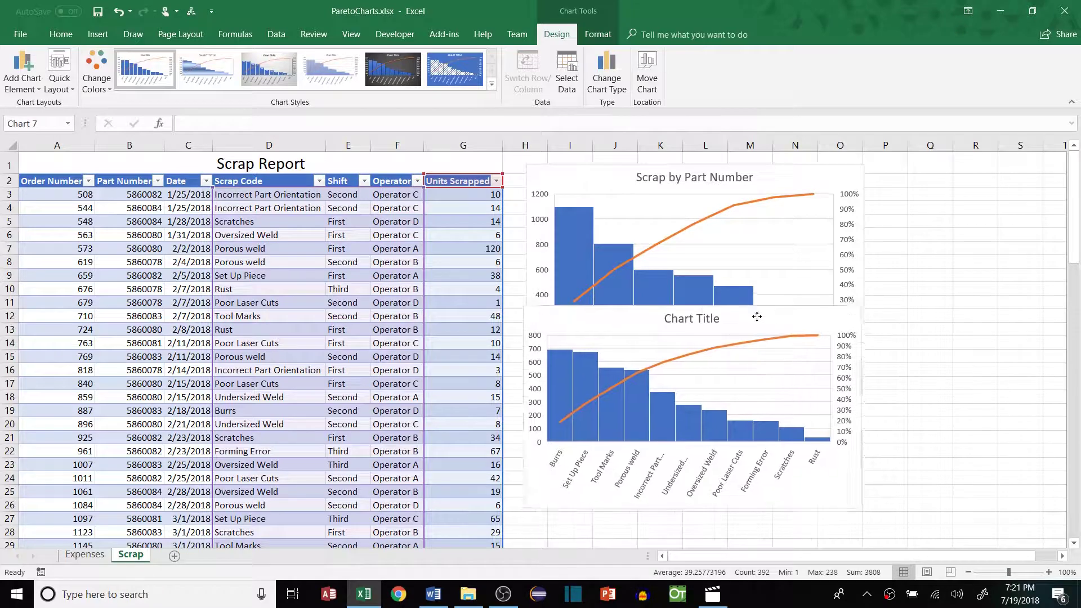
{"action": "left_click", "coordinate": [692, 319]}
{"action": "left_click_drag", "start_coordinate": [664, 318], "coordinate": [769, 319]}
{"action": "type", "text": "Scra"}
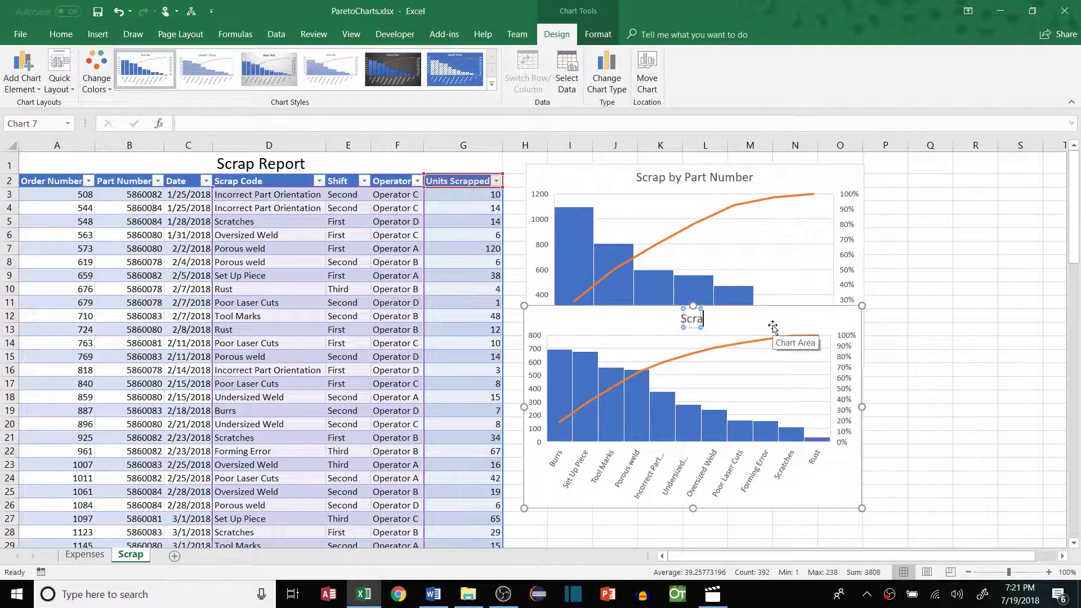
{"action": "type", "text": "p By Scrap"}
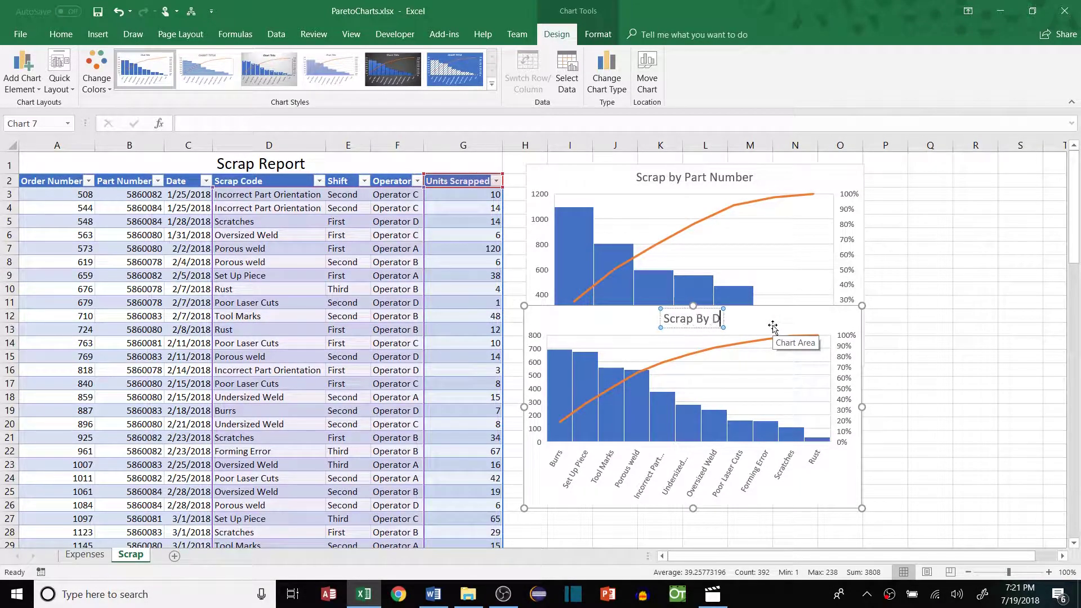
{"action": "type", "text": " Code"}
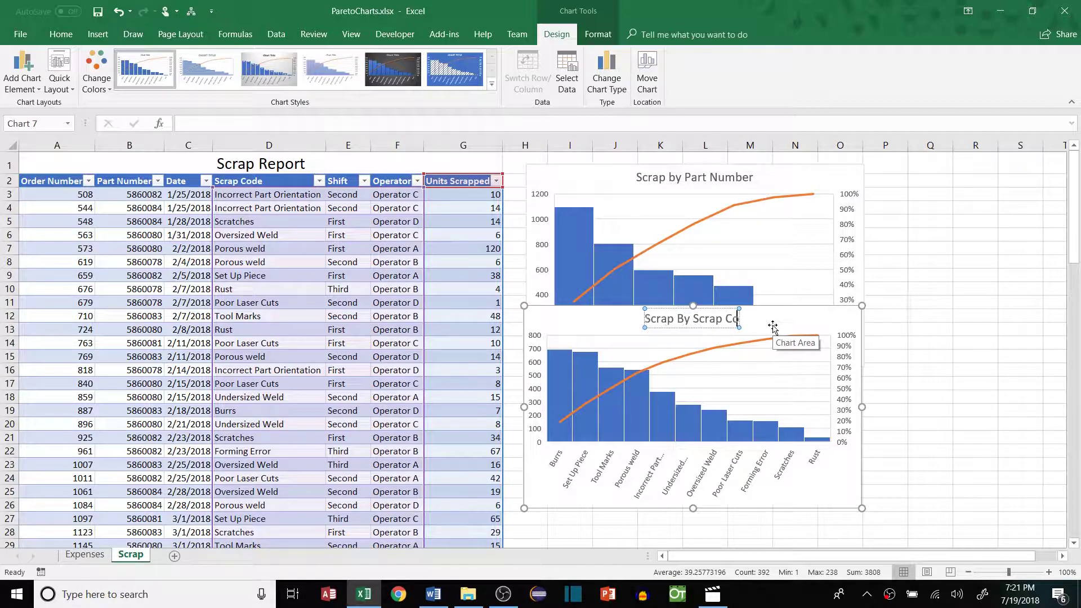
{"action": "left_click", "coordinate": [990, 332]}
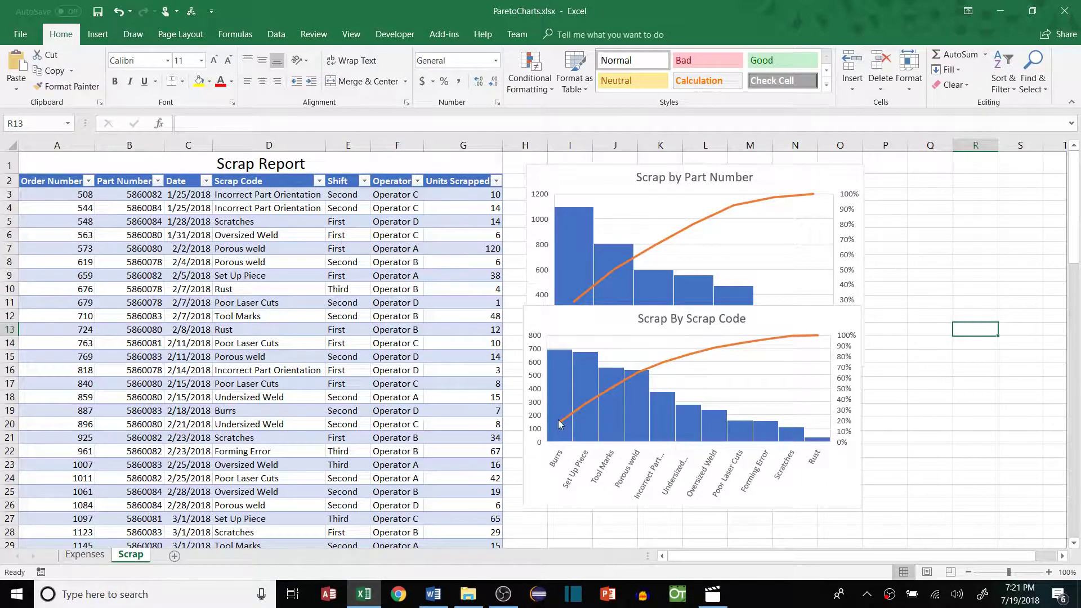
{"action": "mouse_move", "coordinate": [558, 383]}
{"action": "left_click", "coordinate": [564, 439]}
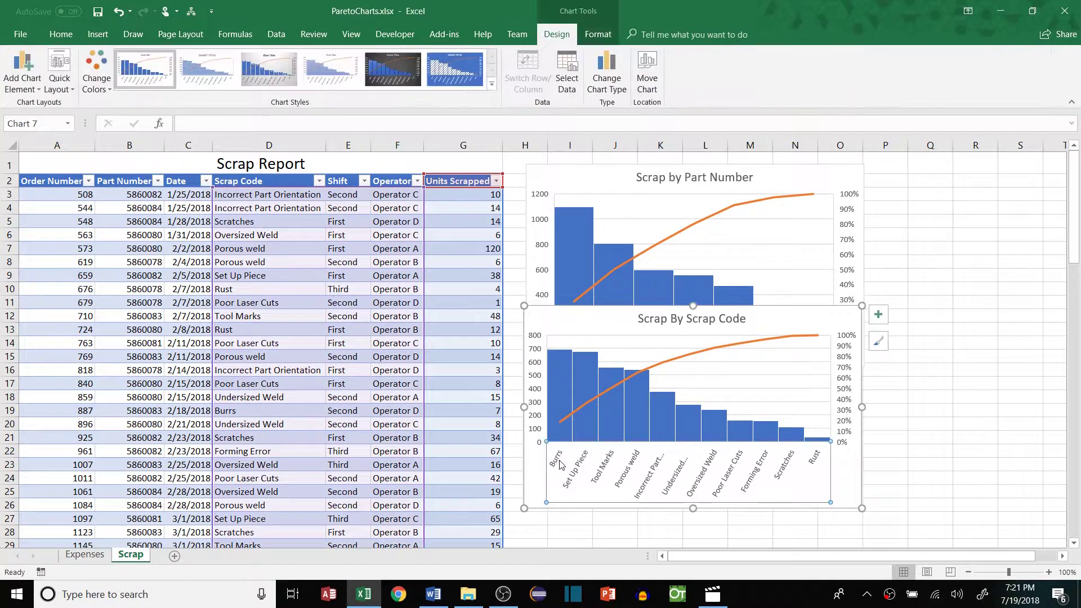
{"action": "left_click", "coordinate": [560, 397]}
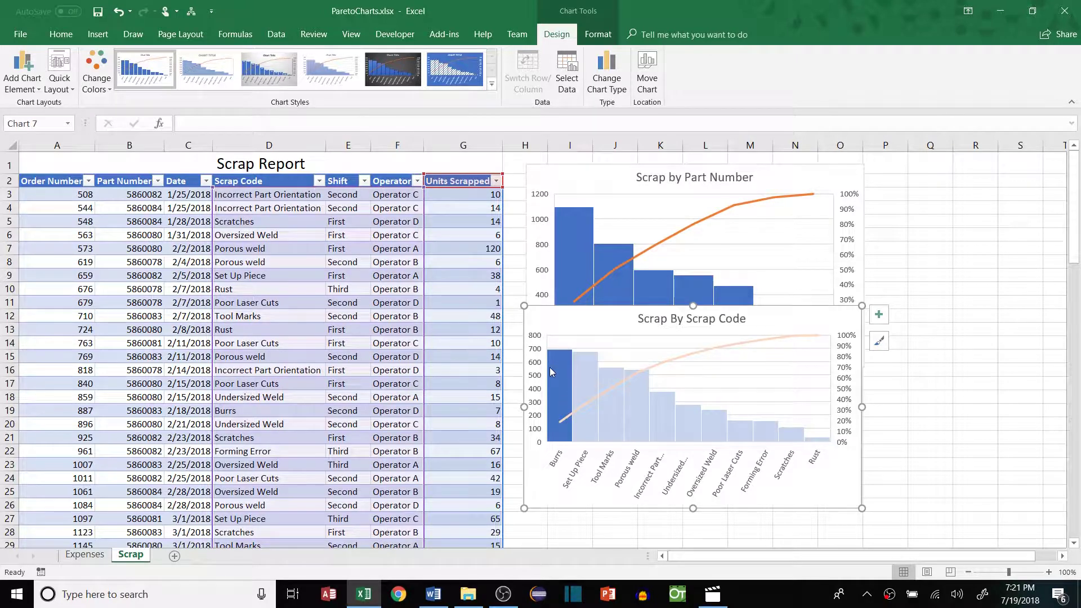
{"action": "left_click", "coordinate": [585, 380]}
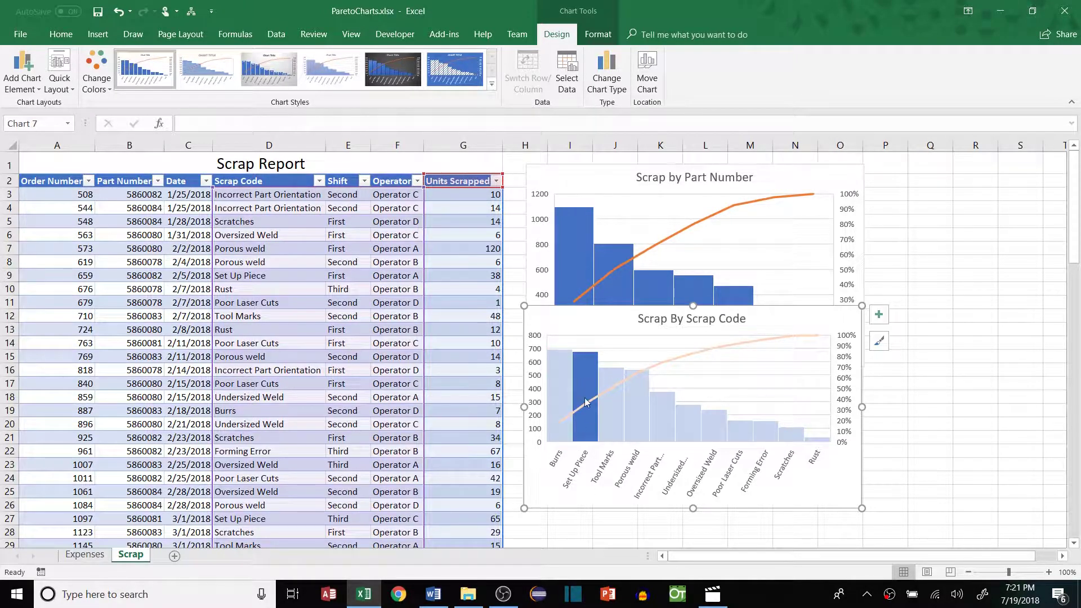
{"action": "left_click", "coordinate": [608, 403]}
{"action": "left_click", "coordinate": [635, 416]}
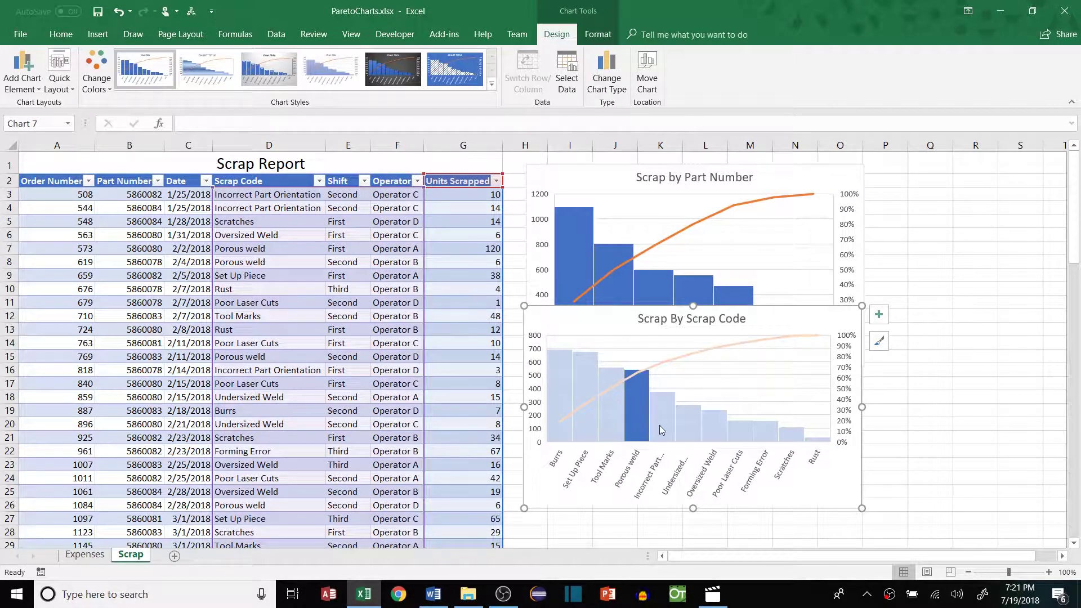
{"action": "left_click", "coordinate": [660, 424]}
{"action": "left_click", "coordinate": [702, 431]}
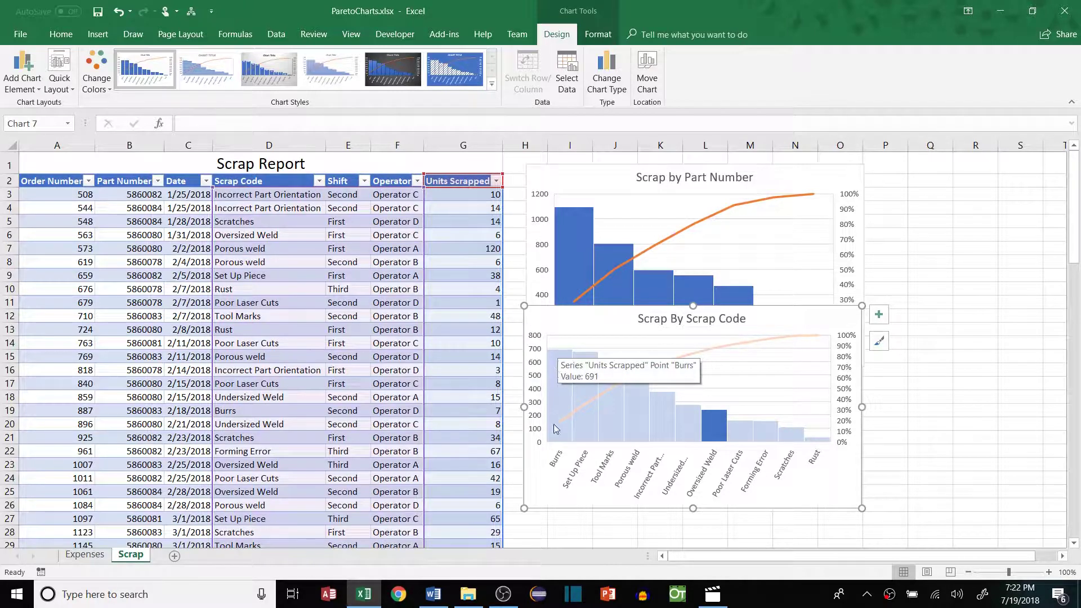
Step: Select the Operator and Units Scrapped columns to the last row and open the statistic chart list
{"action": "left_click", "coordinate": [332, 208]}
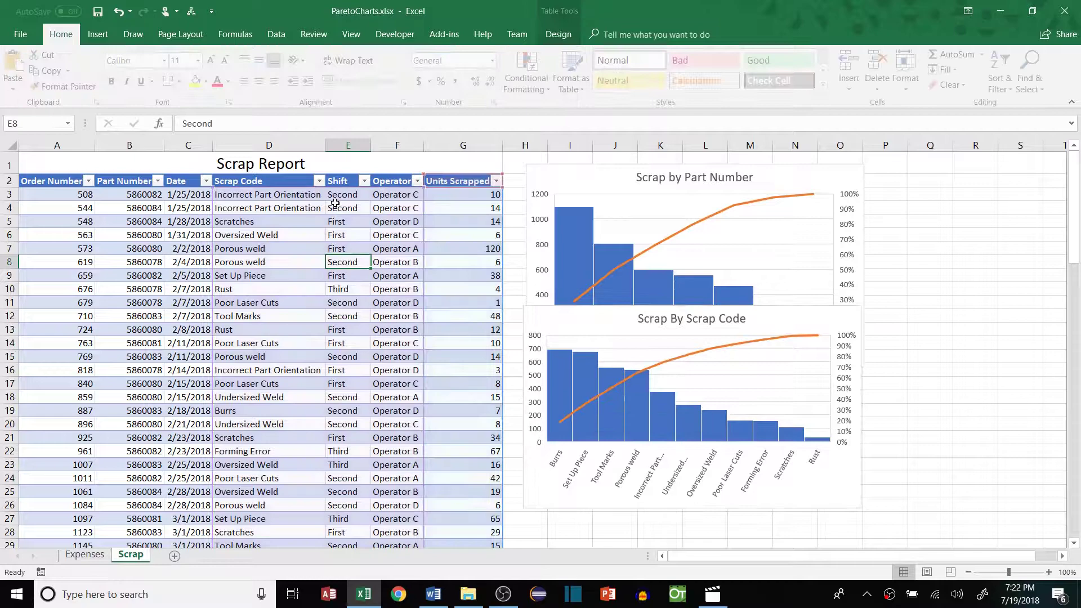
{"action": "left_click_drag", "start_coordinate": [394, 181], "coordinate": [482, 227]}
{"action": "key", "text": "ctrl+shift+Down"}
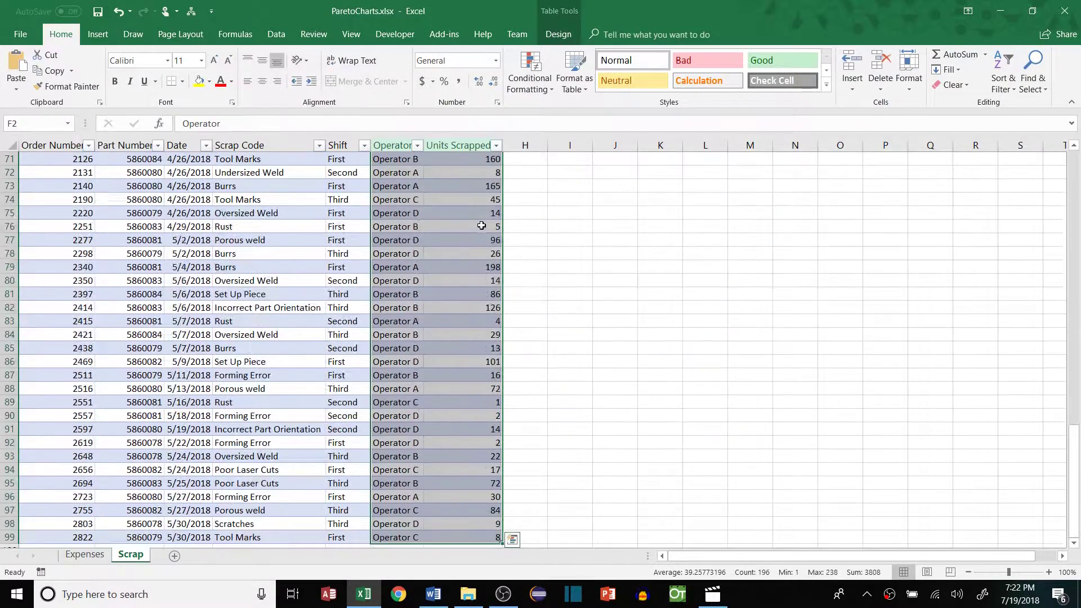
{"action": "key", "text": "ctrl+BackSpace"}
{"action": "left_click", "coordinate": [97, 34]}
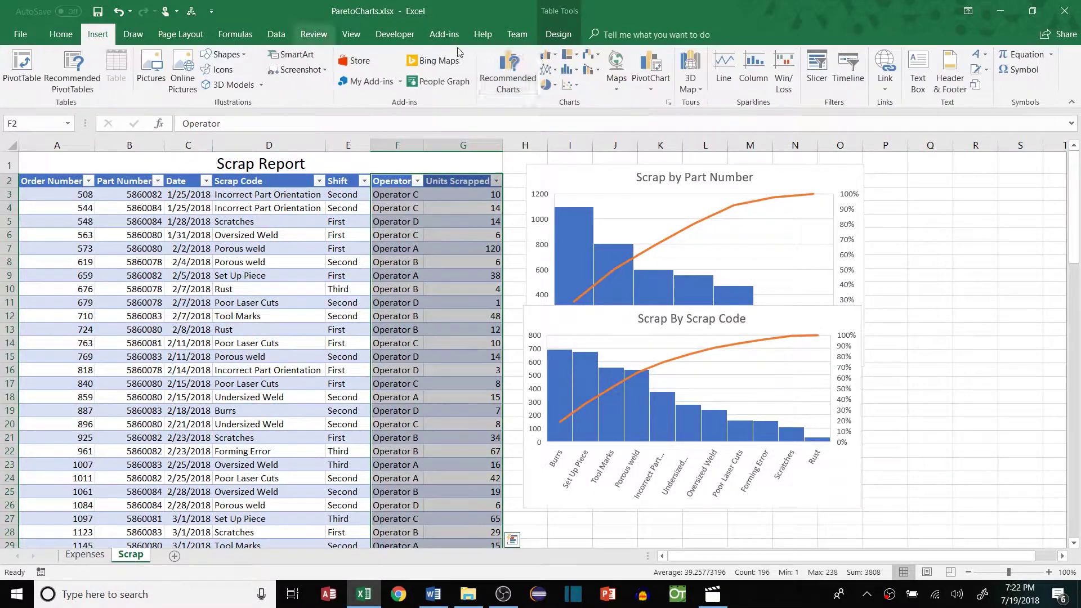
{"action": "left_click", "coordinate": [570, 70]}
Step: Insert a Pareto chart below the other charts and title it 'Scrap by Operator'
{"action": "left_click", "coordinate": [662, 276]}
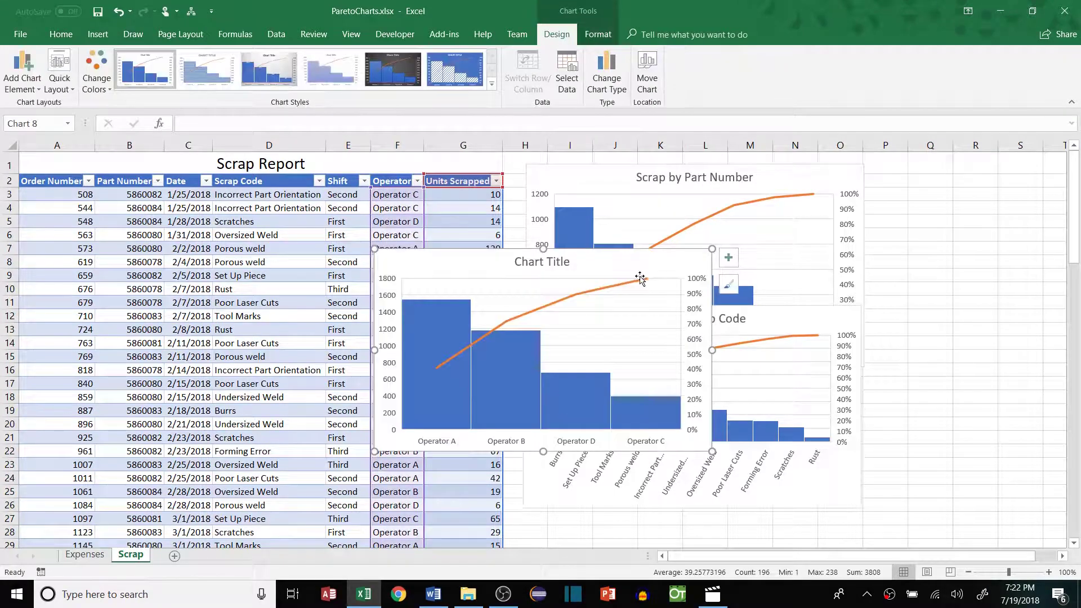
{"action": "left_click_drag", "start_coordinate": [647, 265], "coordinate": [808, 412]}
{"action": "left_click", "coordinate": [674, 405]}
{"action": "triple_click", "coordinate": [674, 405]}
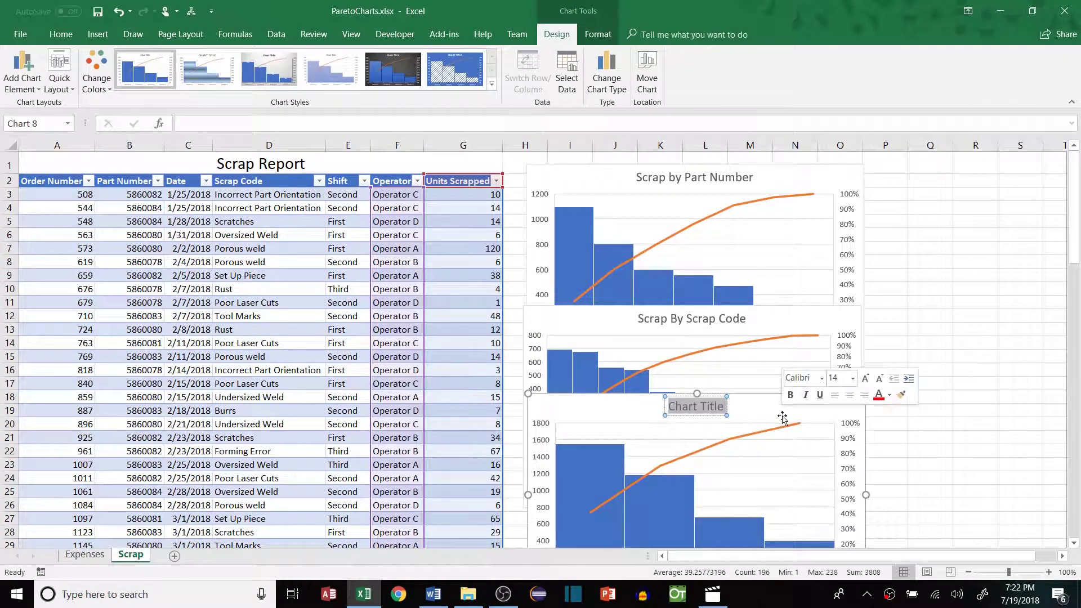
{"action": "type", "text": "Scrap by Operator"}
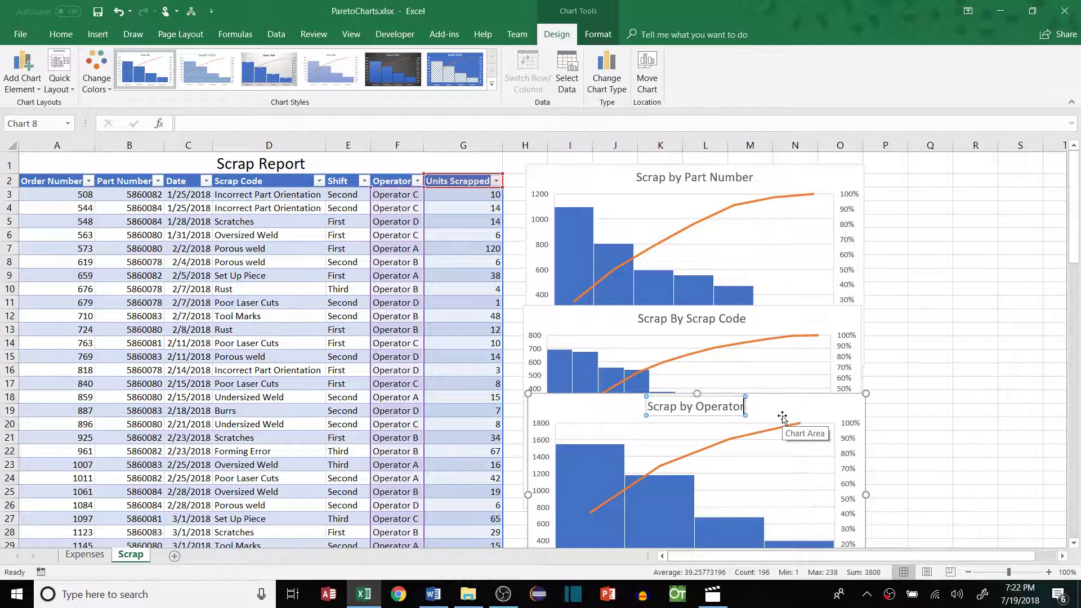
{"action": "key", "text": "Return"}
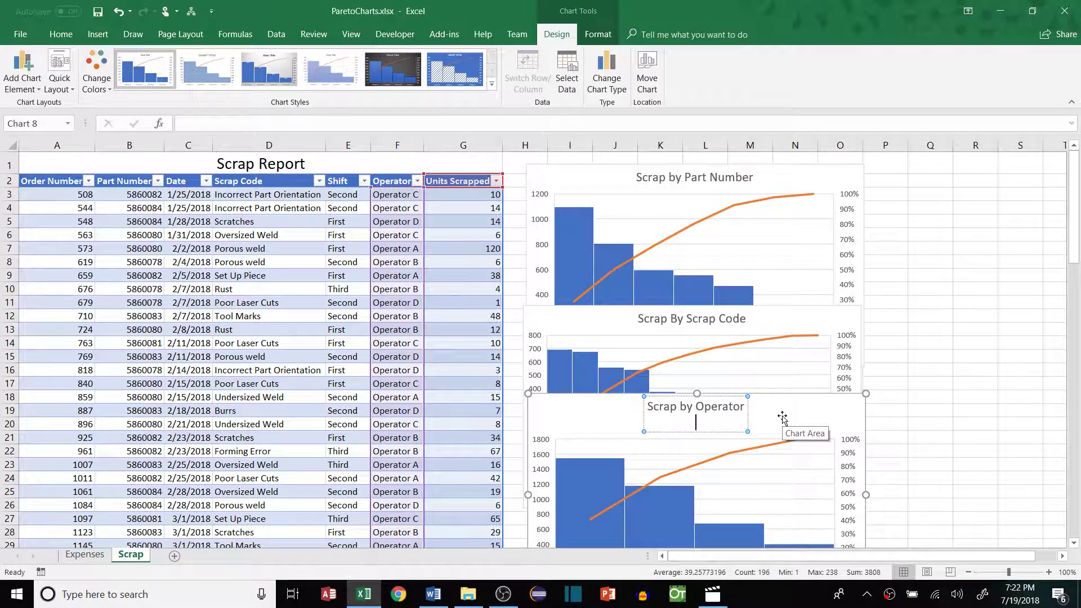
{"action": "key", "text": "BackSpace"}
{"action": "left_click", "coordinate": [885, 397]}
Step: Move the Scrap by Operator chart further down the sheet
{"action": "scroll", "coordinate": [786, 282], "scroll_direction": "down", "scroll_amount": 3}
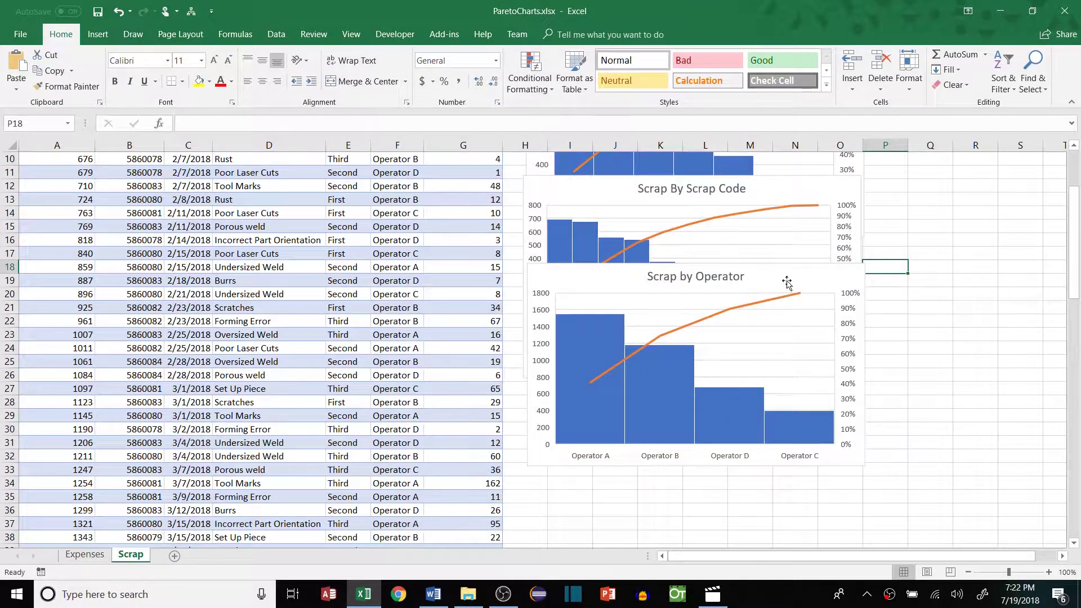
{"action": "left_click_drag", "start_coordinate": [786, 282], "coordinate": [780, 361]}
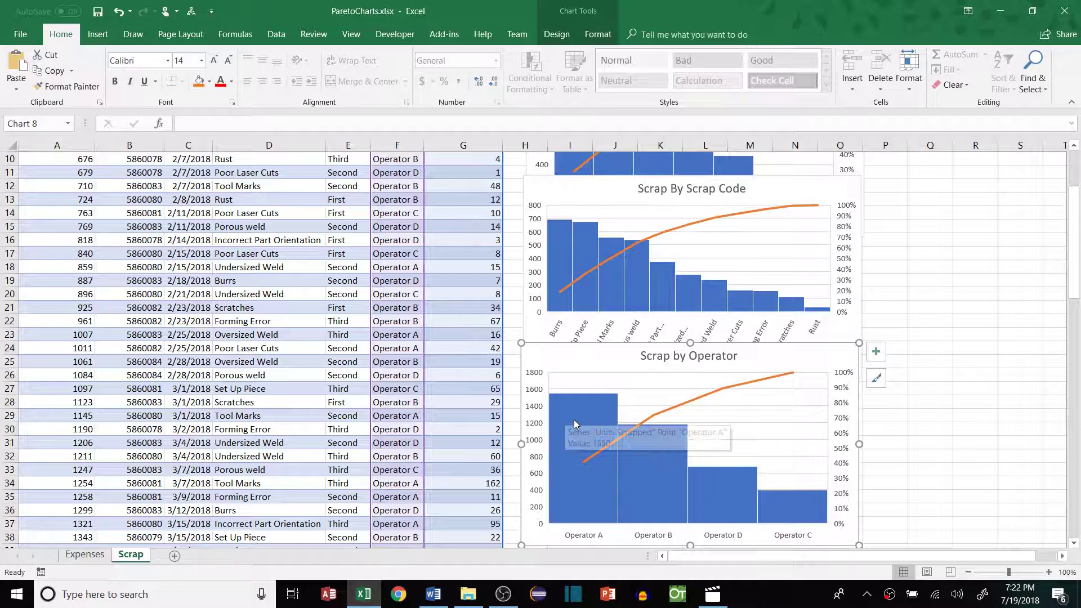
{"action": "left_click", "coordinate": [930, 348]}
{"action": "scroll", "coordinate": [856, 330], "scroll_direction": "up", "scroll_amount": 3}
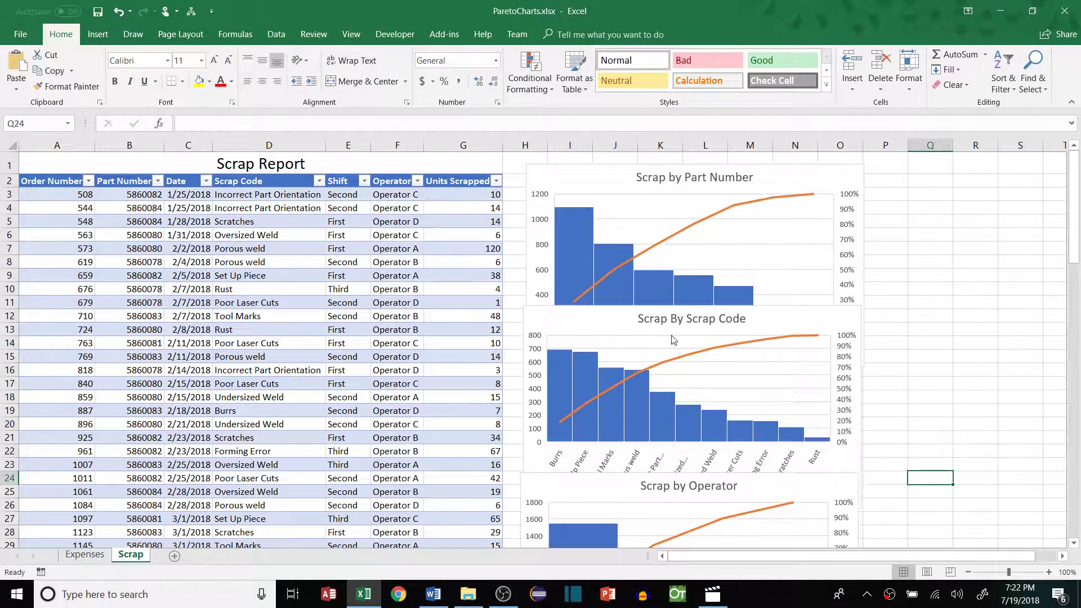
Step: Move the Scrap By Scrap Code chart down directly beneath the part-number chart
{"action": "left_click", "coordinate": [970, 233]}
{"action": "left_click", "coordinate": [905, 194]}
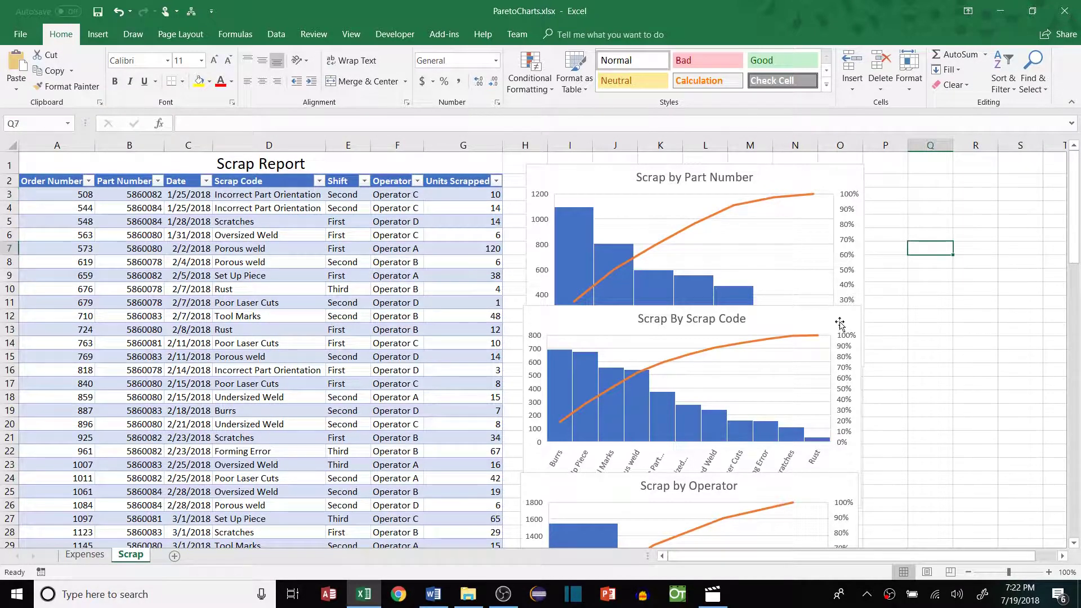
{"action": "left_click_drag", "start_coordinate": [842, 322], "coordinate": [842, 384]}
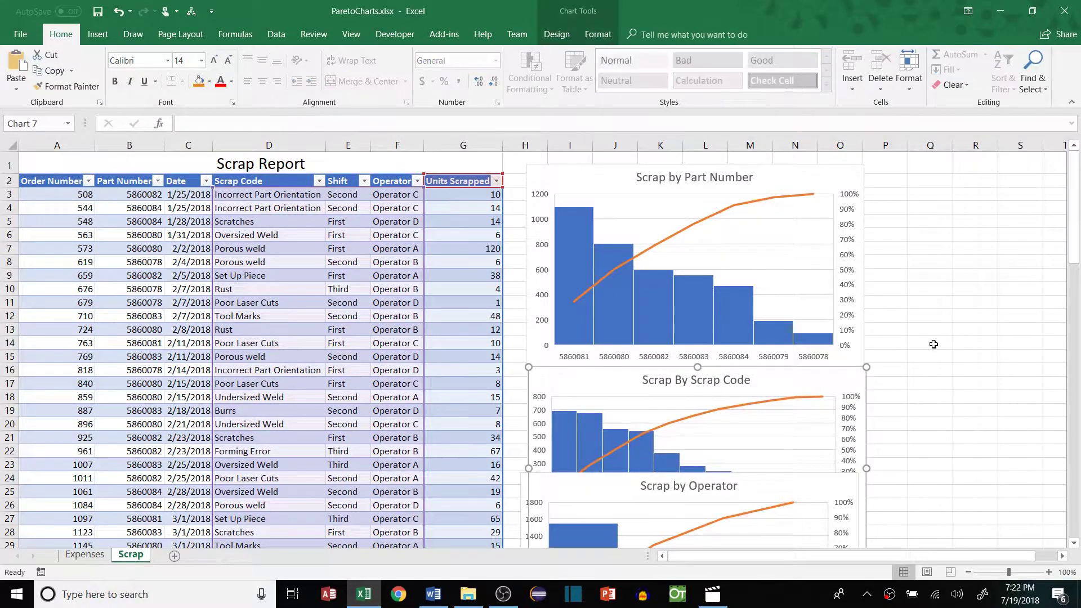
{"action": "scroll", "coordinate": [933, 344], "scroll_direction": "down", "scroll_amount": 3}
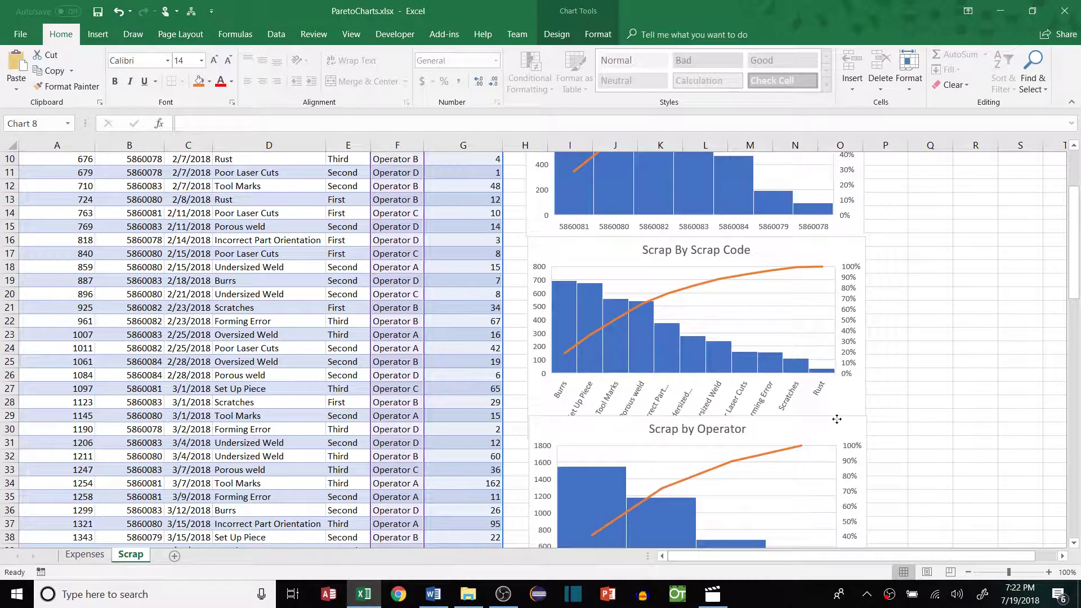
{"action": "left_click", "coordinate": [941, 312]}
{"action": "scroll", "coordinate": [942, 314], "scroll_direction": "down", "scroll_amount": 2}
{"action": "left_click_drag", "start_coordinate": [862, 360], "coordinate": [861, 370]}
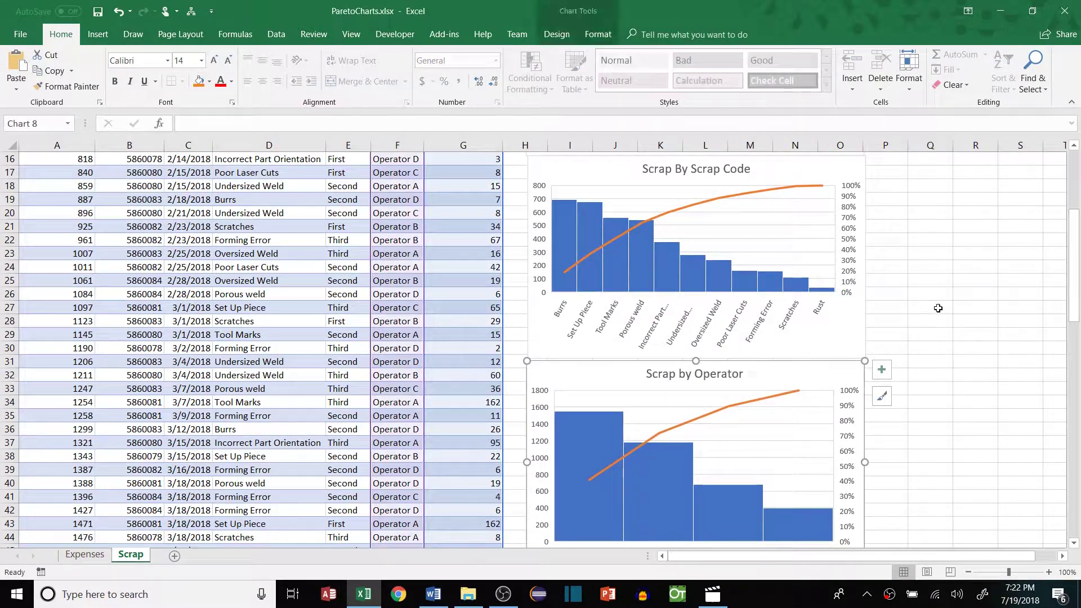
{"action": "left_click", "coordinate": [930, 307]}
{"action": "scroll", "coordinate": [931, 332], "scroll_direction": "up", "scroll_amount": 5}
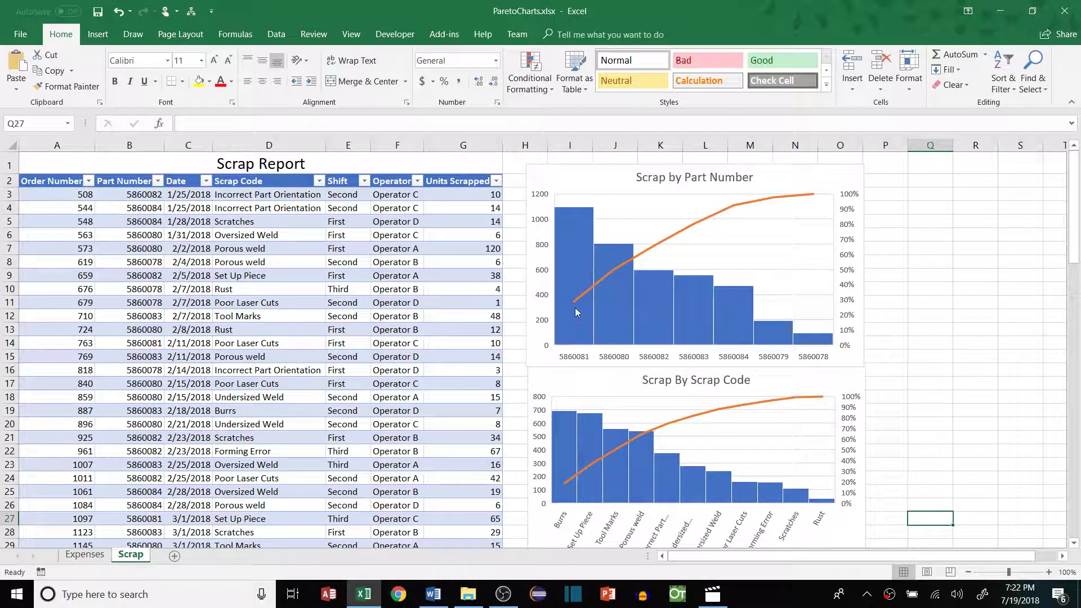
{"action": "scroll", "coordinate": [587, 306], "scroll_direction": "down", "scroll_amount": 1}
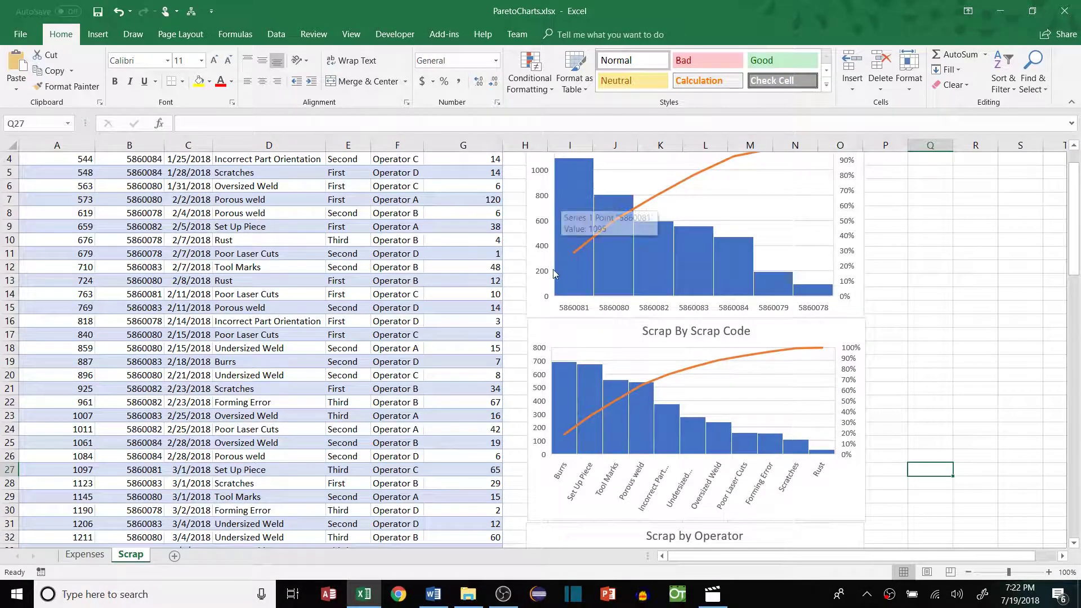
{"action": "mouse_move", "coordinate": [566, 285]}
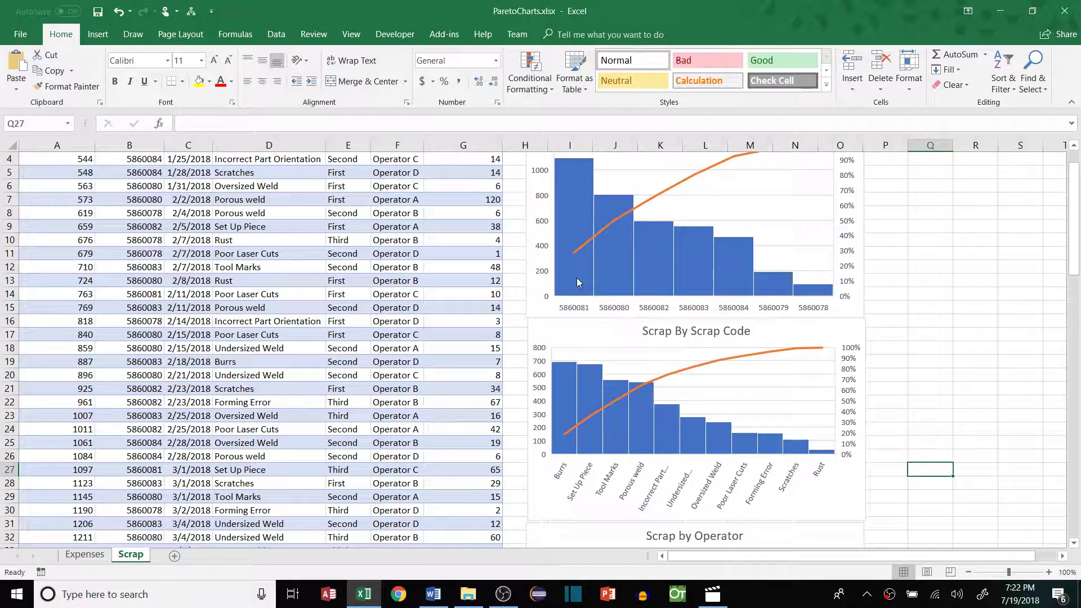
{"action": "scroll", "coordinate": [576, 279], "scroll_direction": "down", "scroll_amount": 2}
{"action": "left_click", "coordinate": [577, 334]}
{"action": "left_click", "coordinate": [570, 334]}
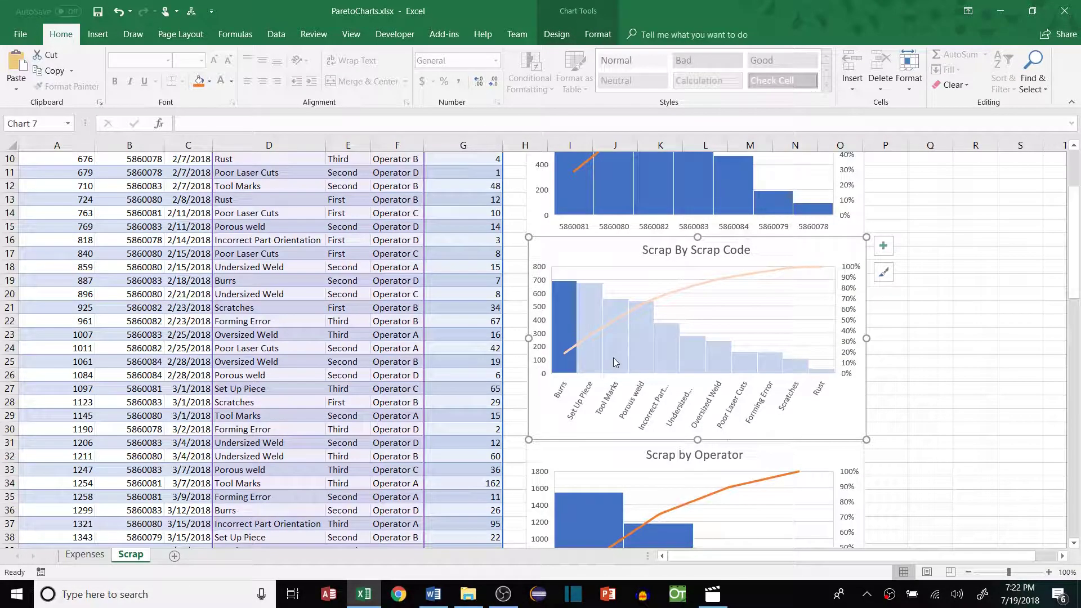
{"action": "scroll", "coordinate": [603, 359], "scroll_direction": "down", "scroll_amount": 4}
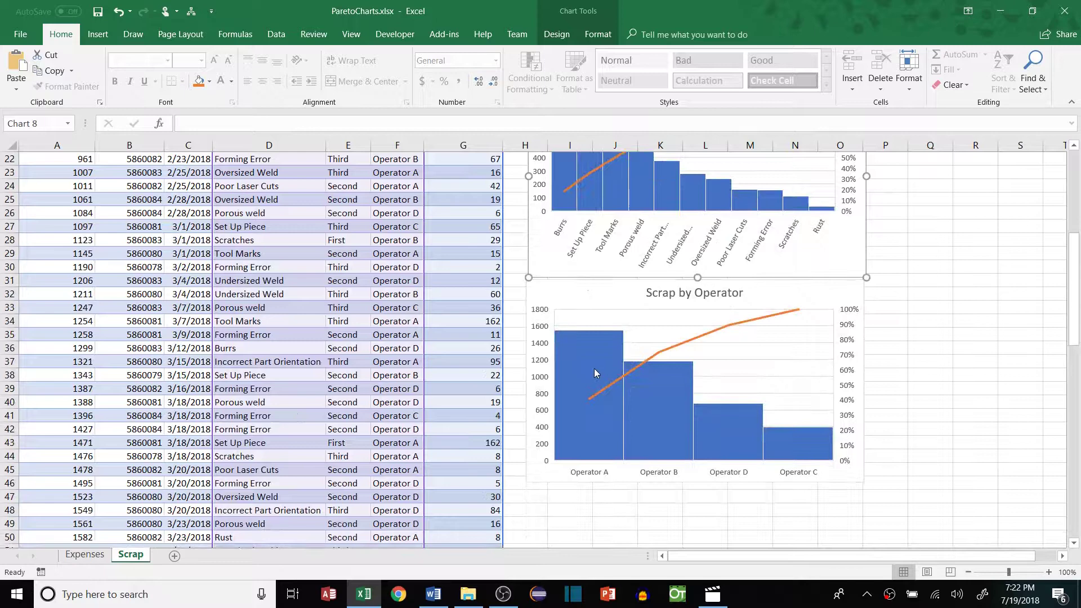
{"action": "left_click", "coordinate": [594, 371]}
{"action": "left_click", "coordinate": [594, 371]}
{"action": "mouse_move", "coordinate": [593, 388]}
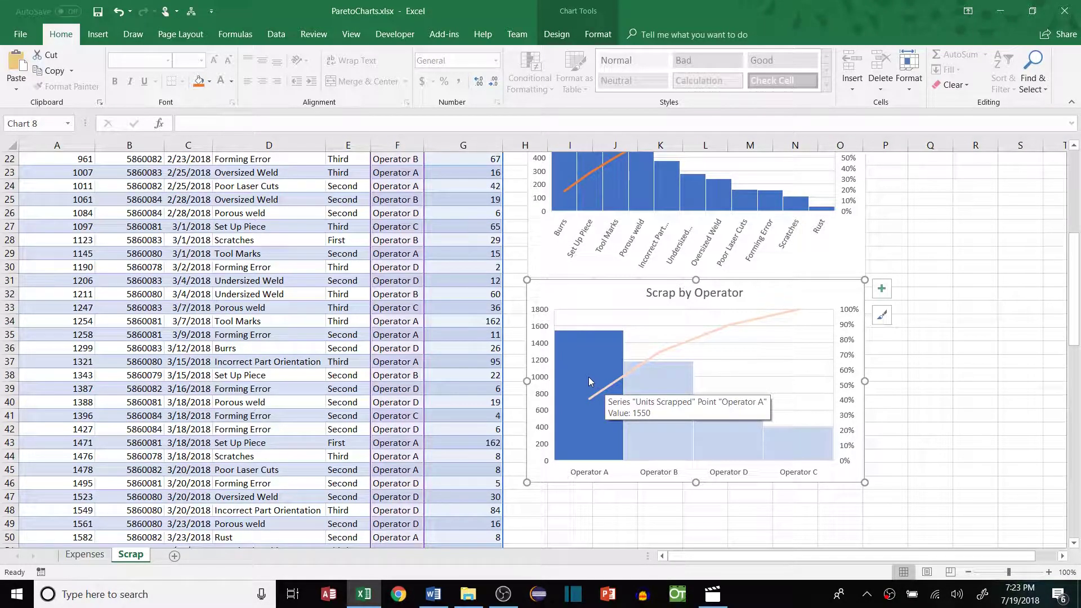
{"action": "left_click", "coordinate": [982, 390]}
{"action": "scroll", "coordinate": [916, 354], "scroll_direction": "up", "scroll_amount": 7}
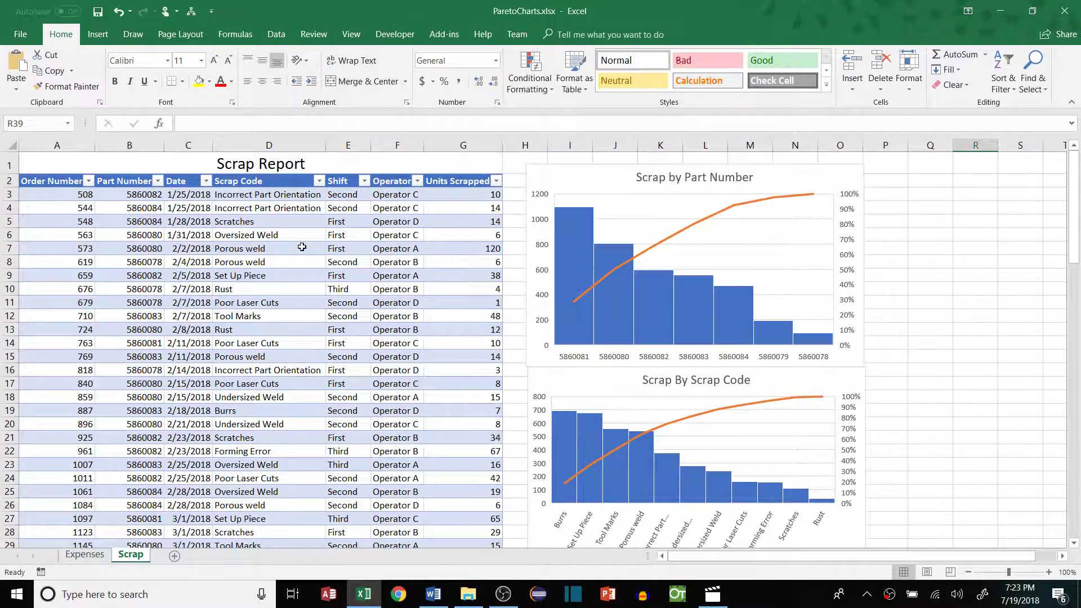
Step: Return to the Expenses sheet showing the defect-cost table and its Pareto chart
{"action": "left_click", "coordinate": [84, 555]}
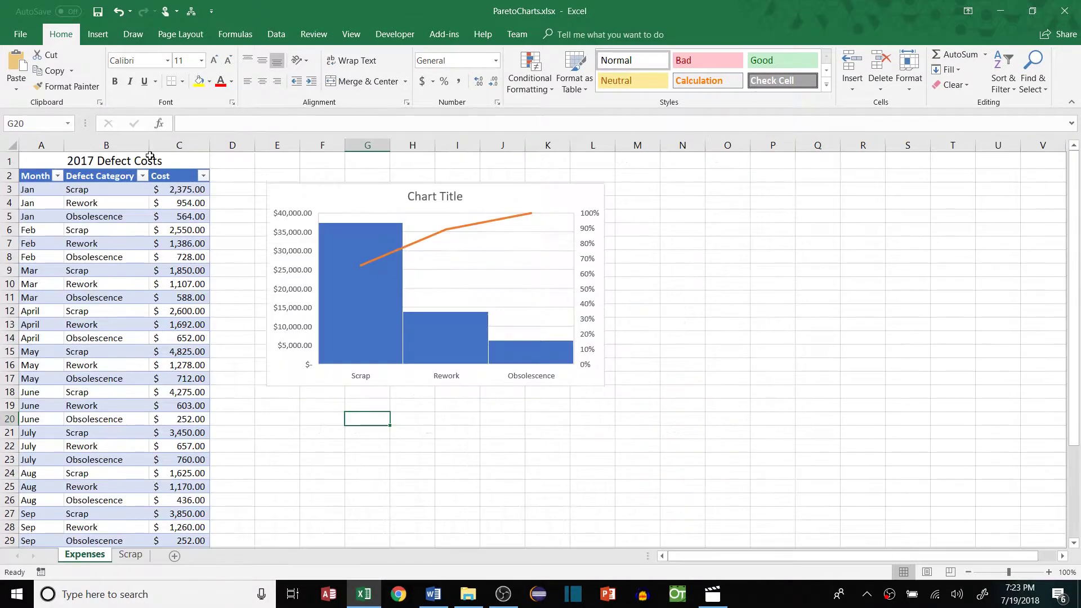
{"action": "left_click", "coordinate": [118, 162]}
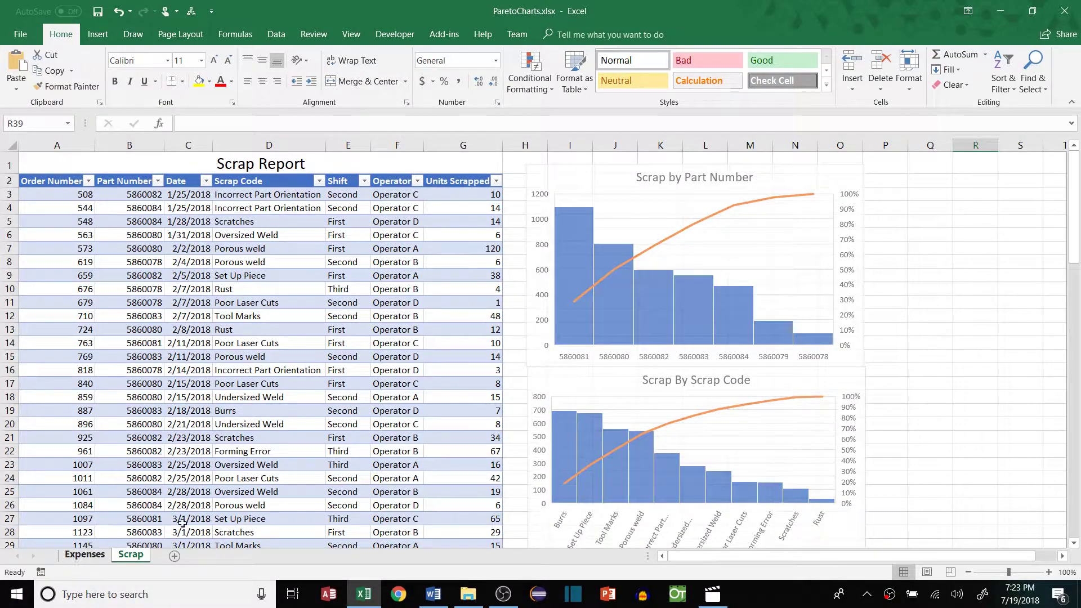
{"action": "left_click", "coordinate": [84, 554]}
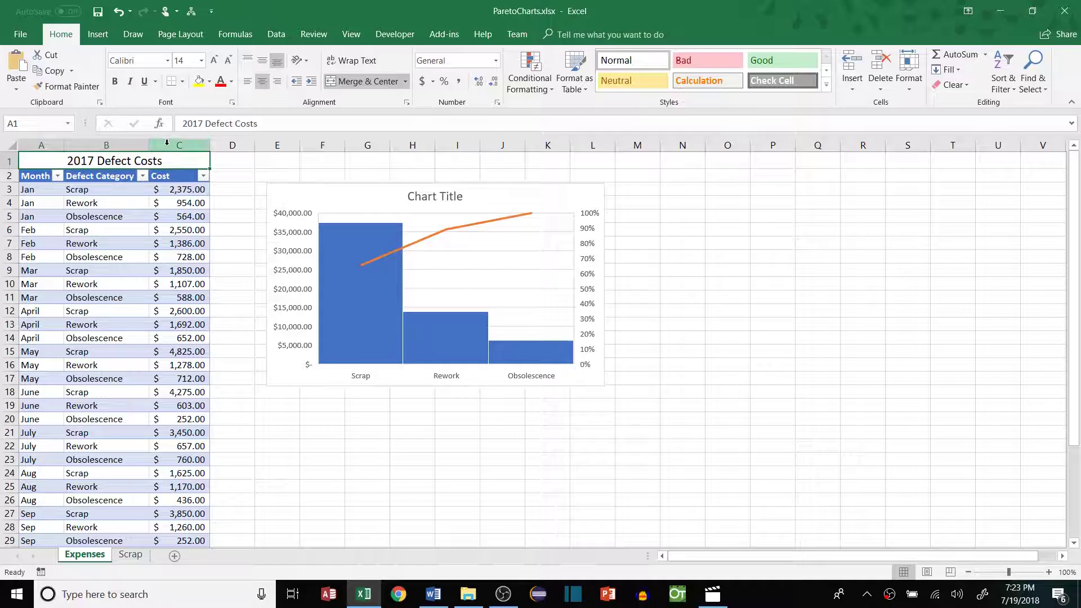